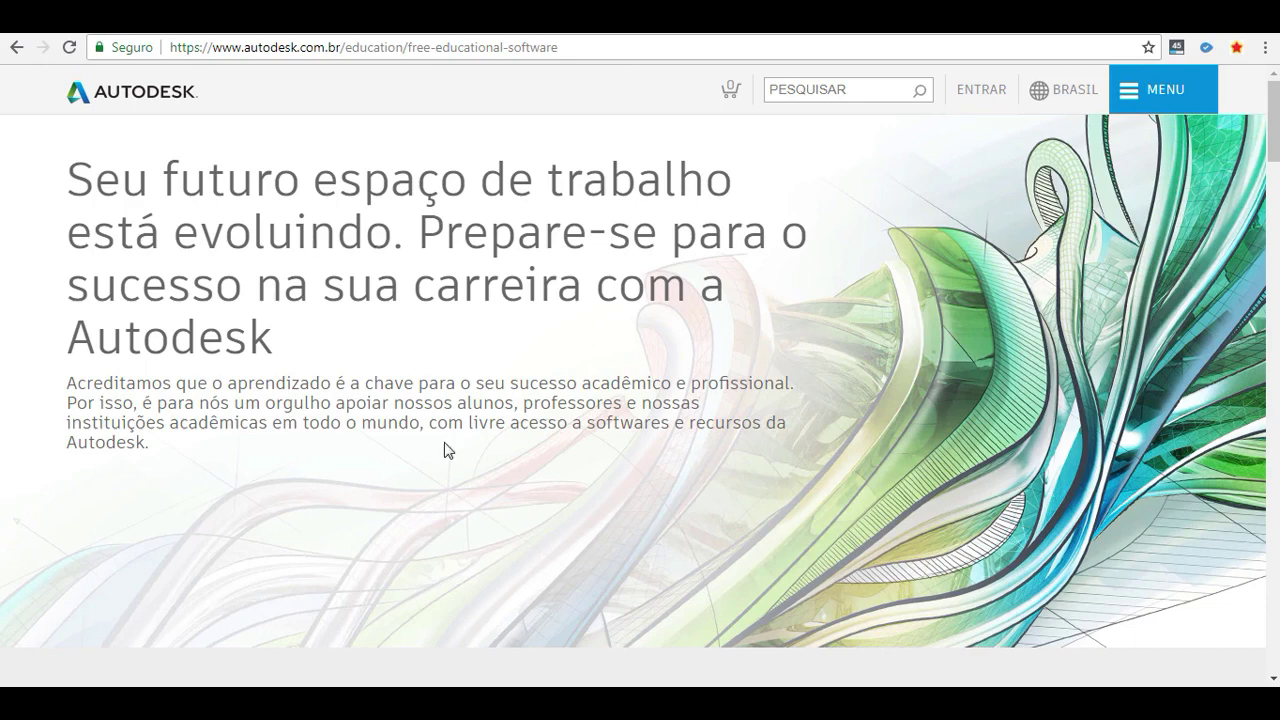
# Step: Scroll through the education free-software page to find the AutoCAD card
pyautogui.scroll(-3, 447, 450)
pyautogui.scroll(-2, 447, 450)
pyautogui.scroll(-3, 447, 450)
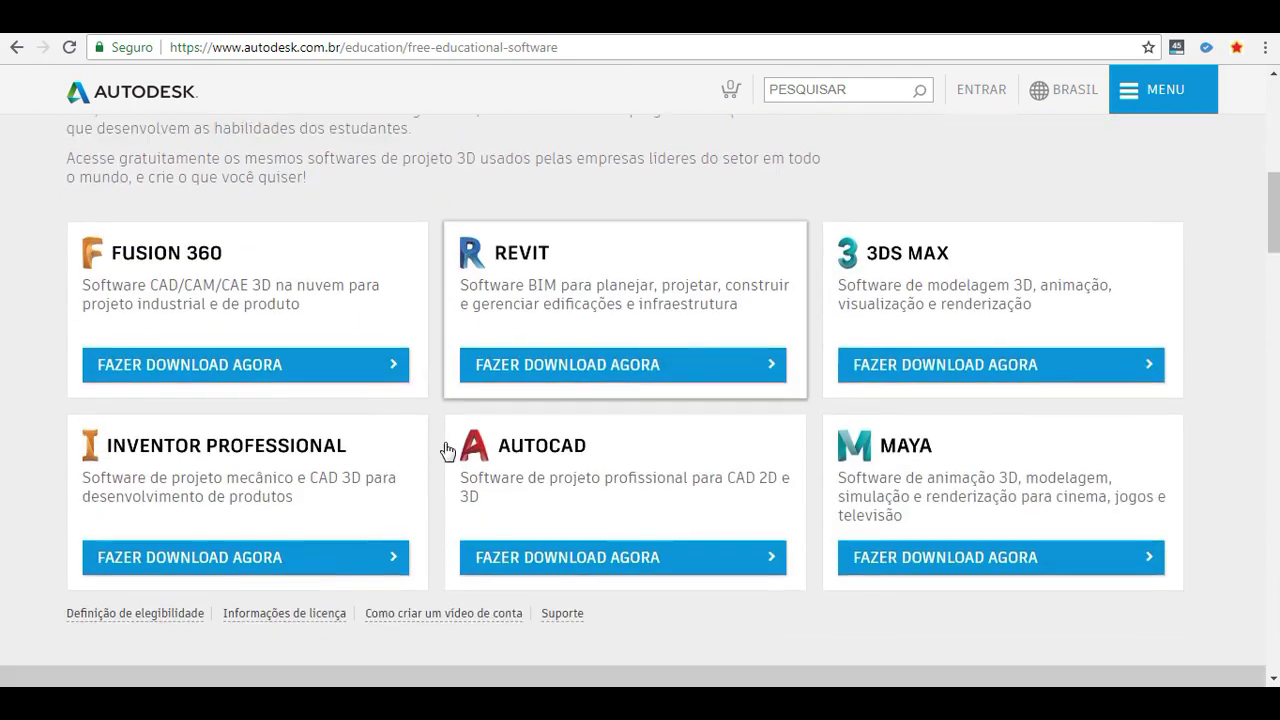
pyautogui.scroll(1, 447, 450)
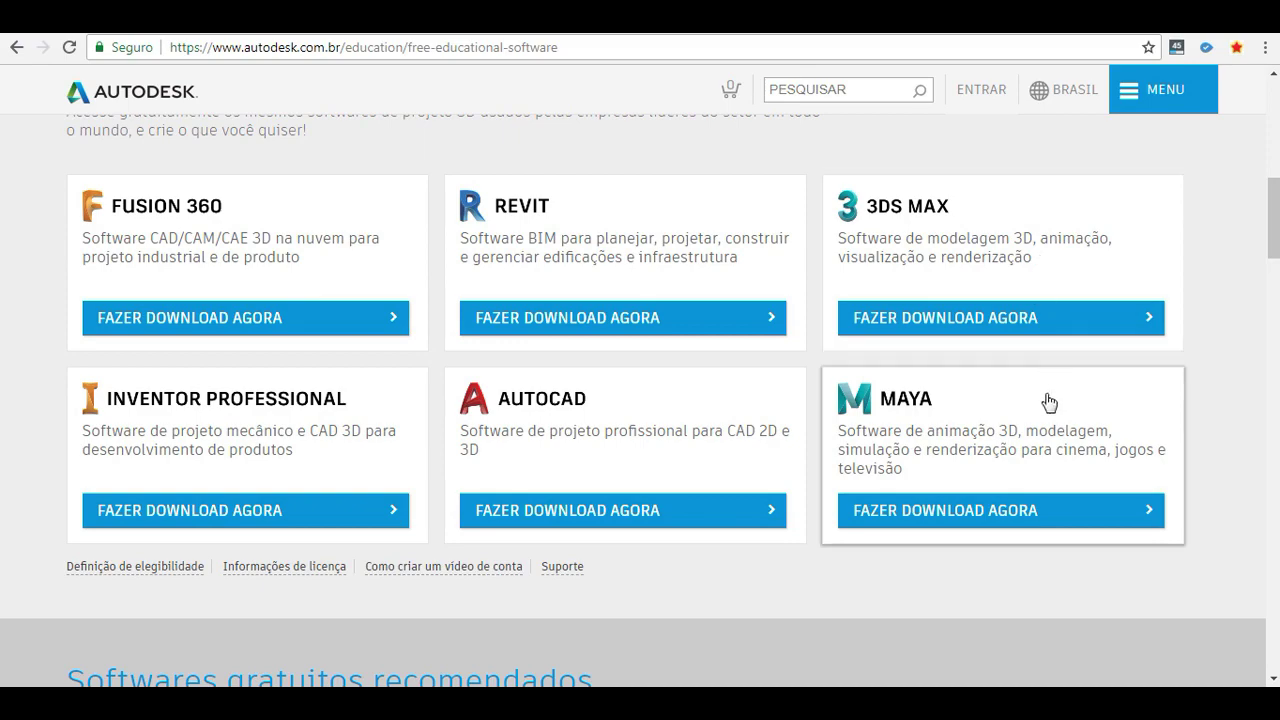
pyautogui.scroll(-3, 675, 431)
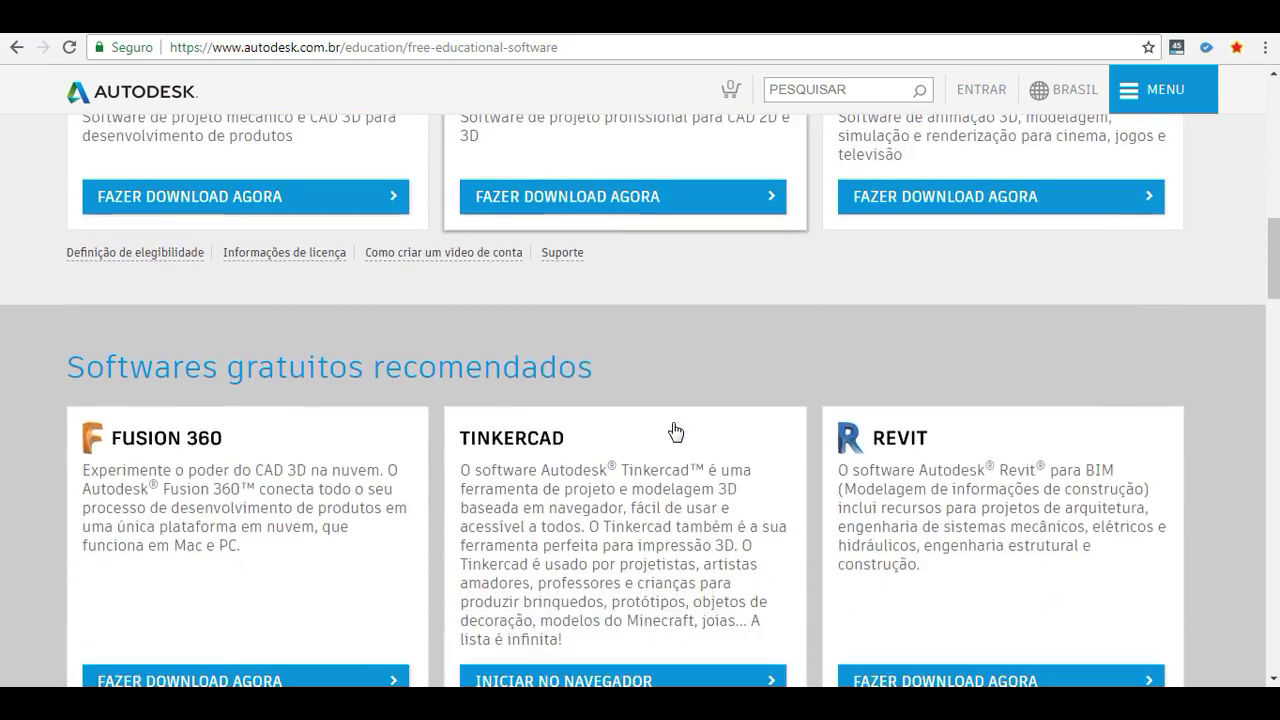
pyautogui.scroll(7, 675, 431)
pyautogui.scroll(-5, 675, 431)
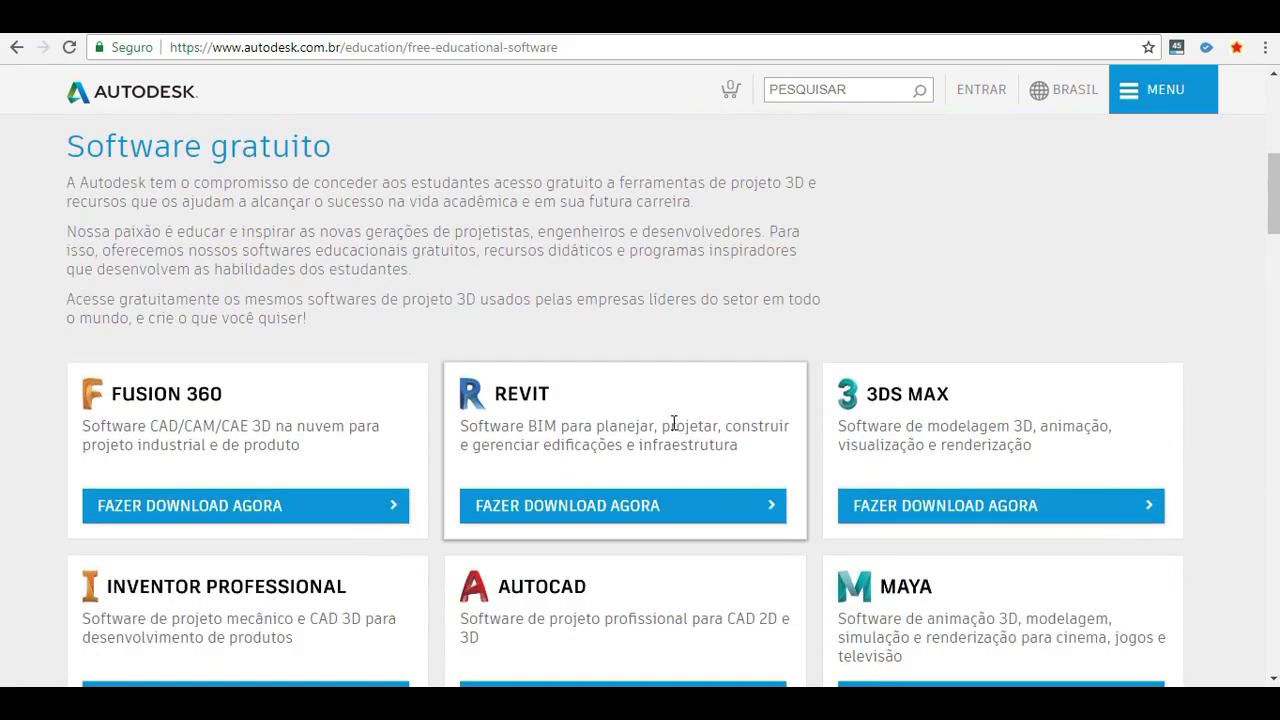
pyautogui.scroll(1, 675, 431)
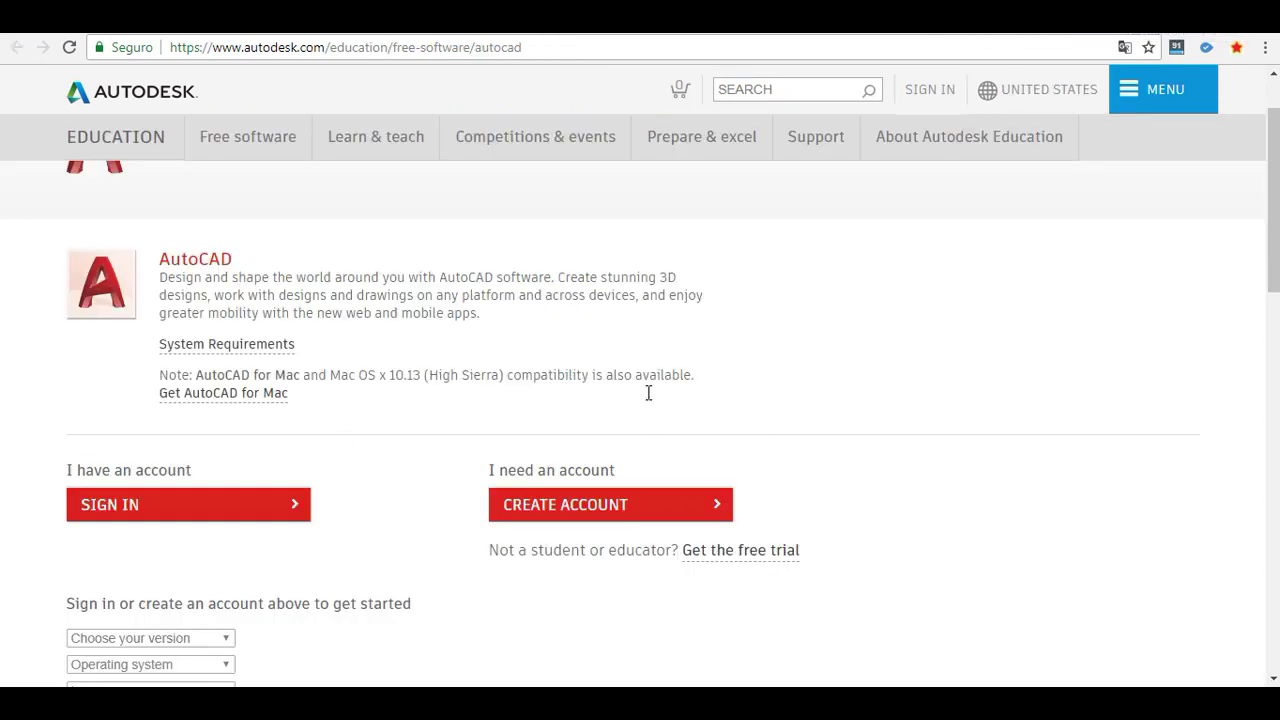
# Step: Choose Create Account under 'I need an account' on the AutoCAD page
pyautogui.scroll(-1, 647, 400)
pyautogui.scroll(1, 597, 389)
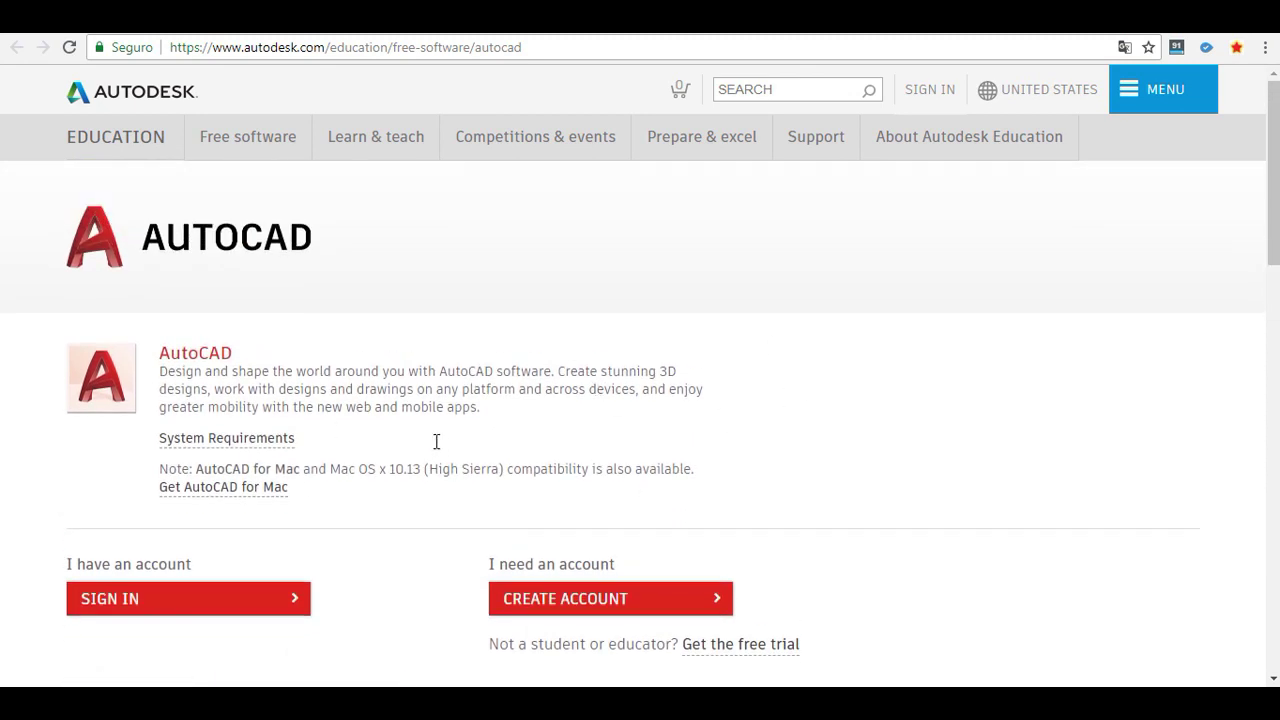
pyautogui.scroll(-1, 460, 427)
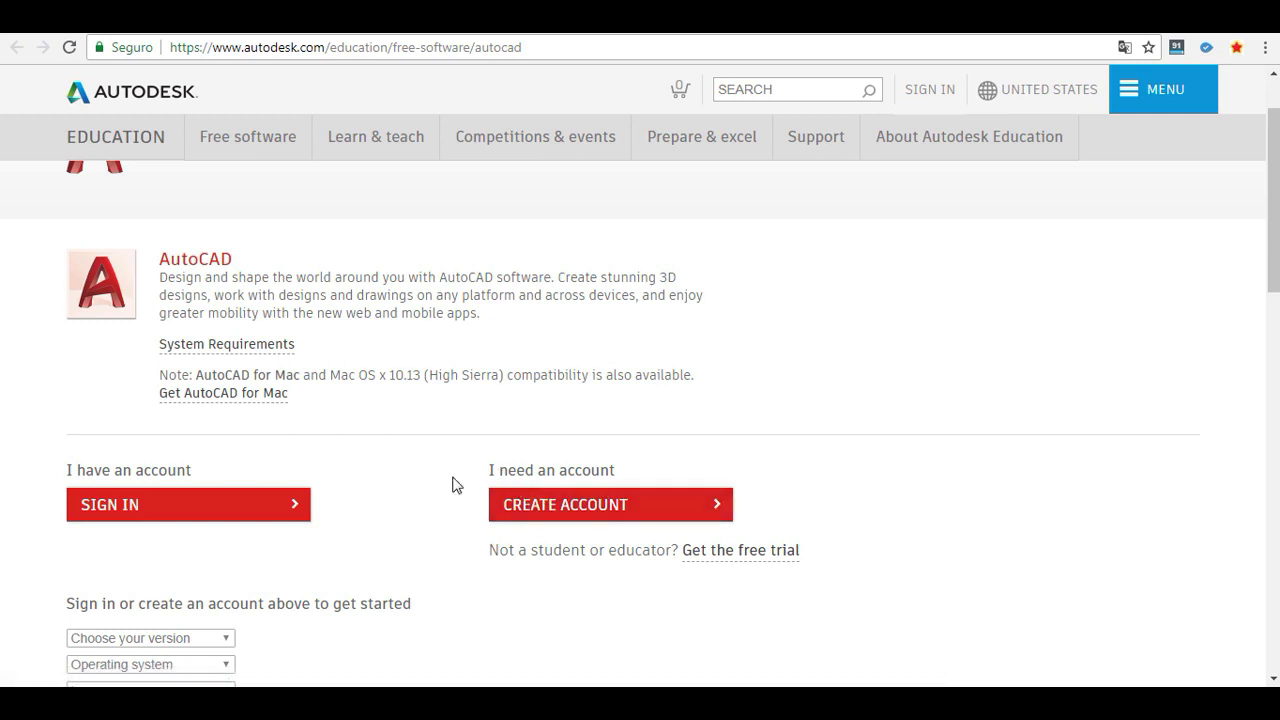
pyautogui.click(543, 503)
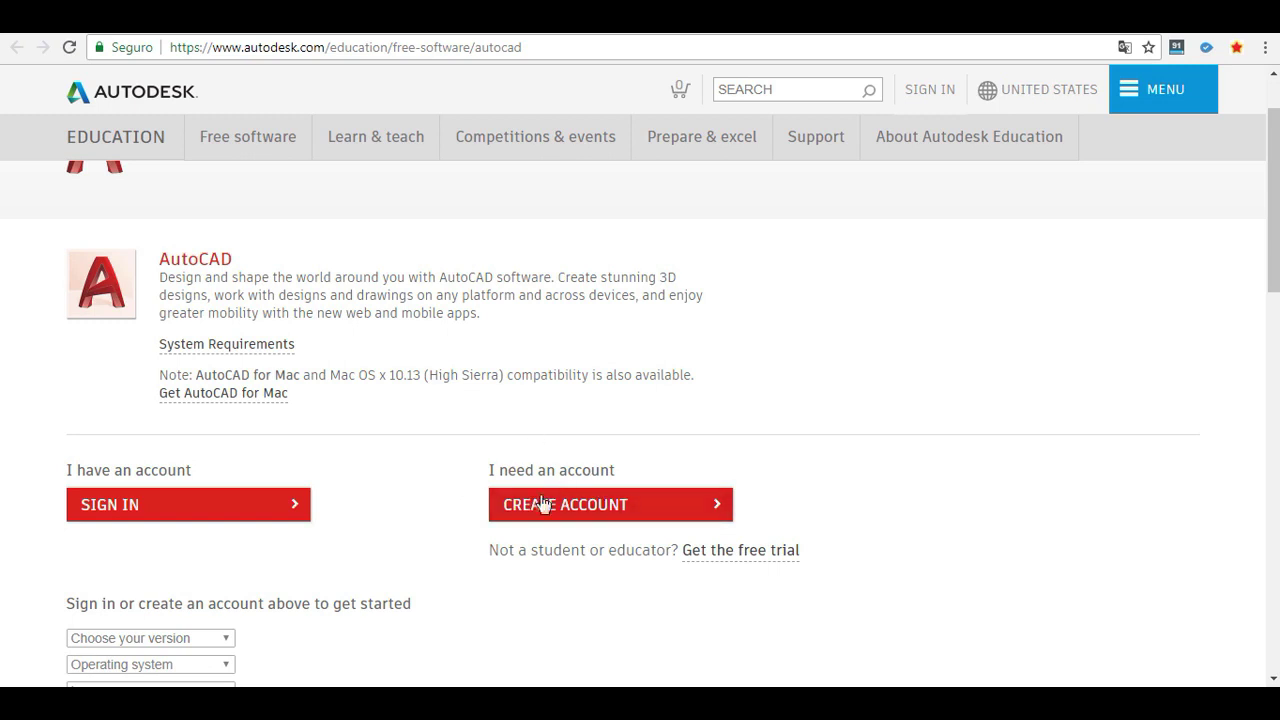
pyautogui.click(677, 513)
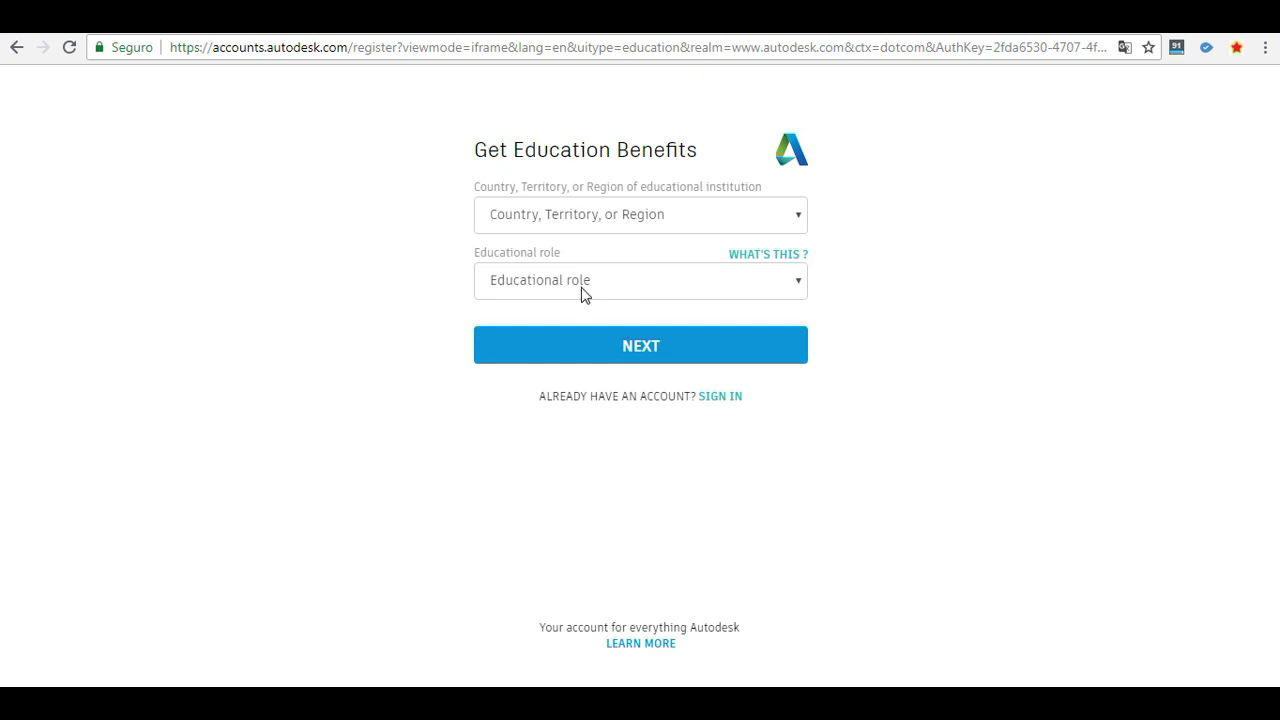
# Step: Set the country to Brazil and the educational role to Student
pyautogui.click(584, 220)
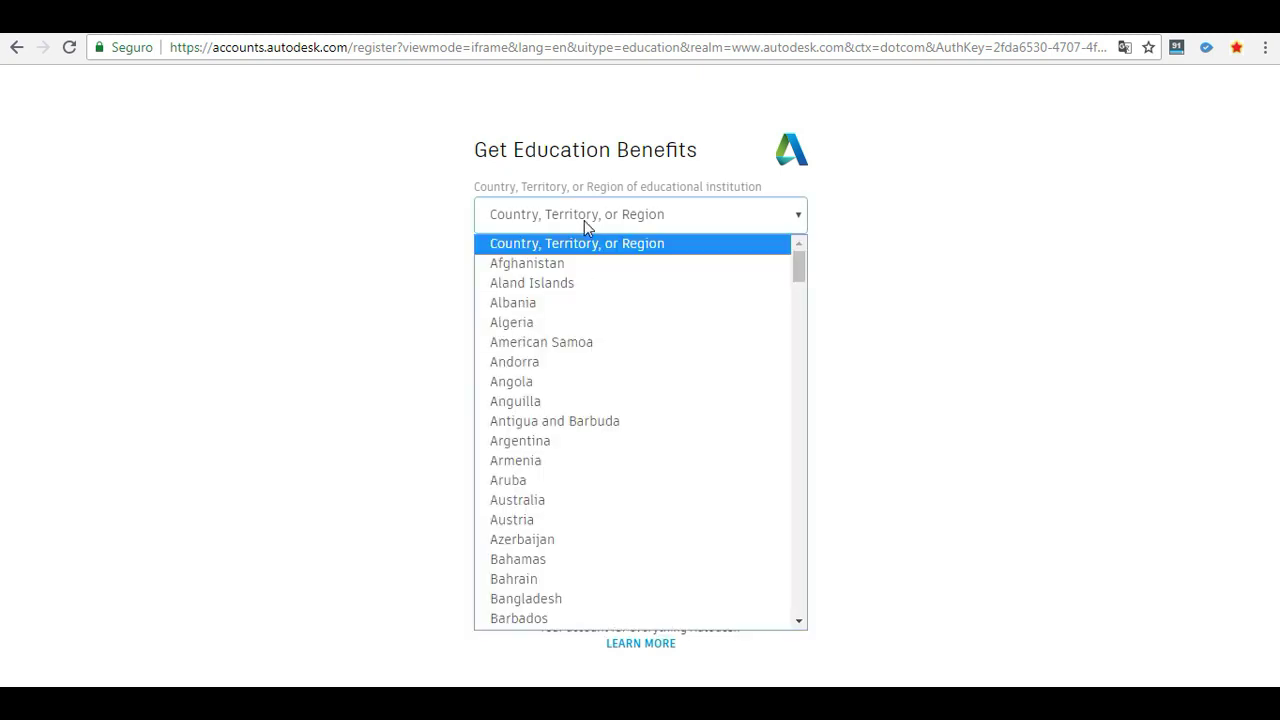
pyautogui.write('br')
pyautogui.click(543, 617)
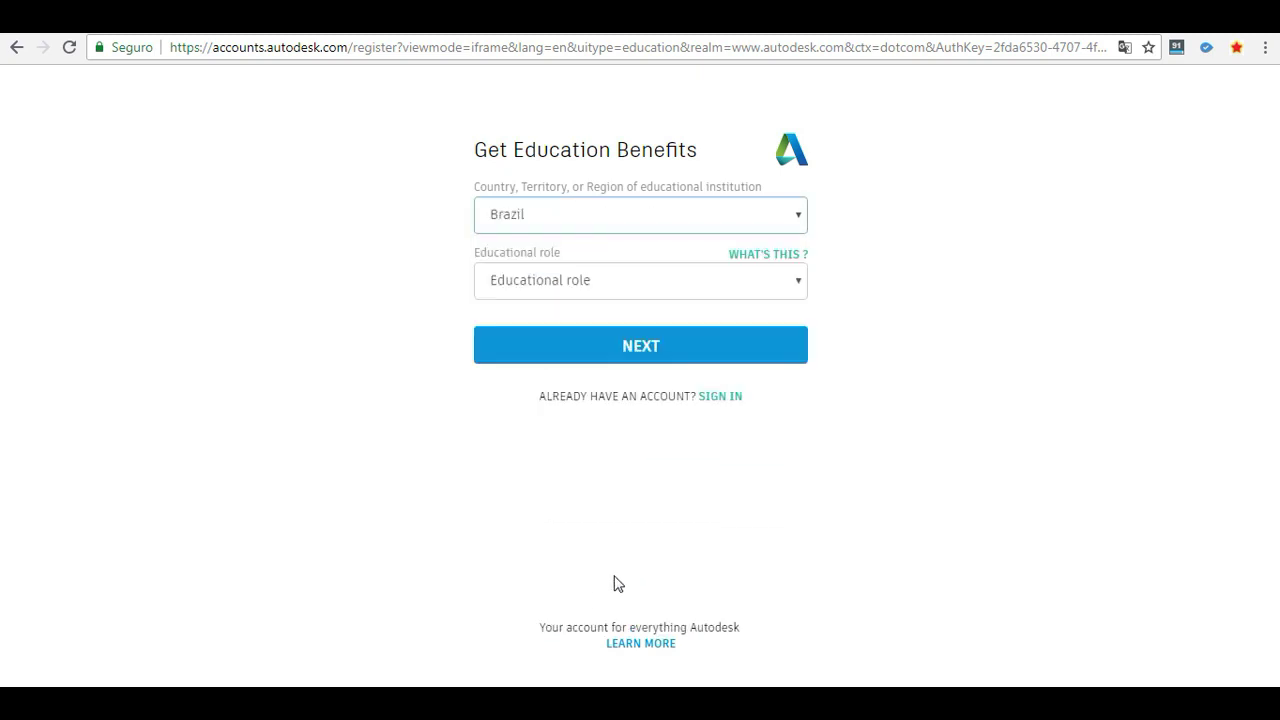
pyautogui.click(566, 280)
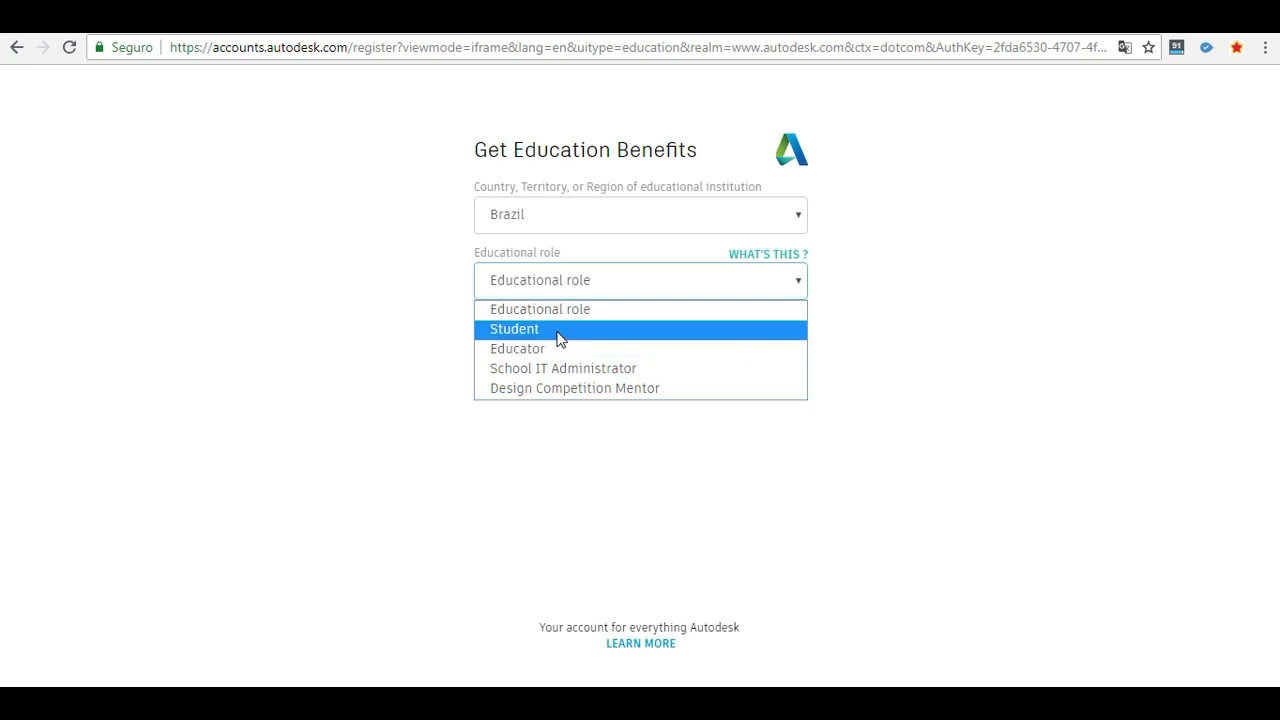
pyautogui.click(558, 339)
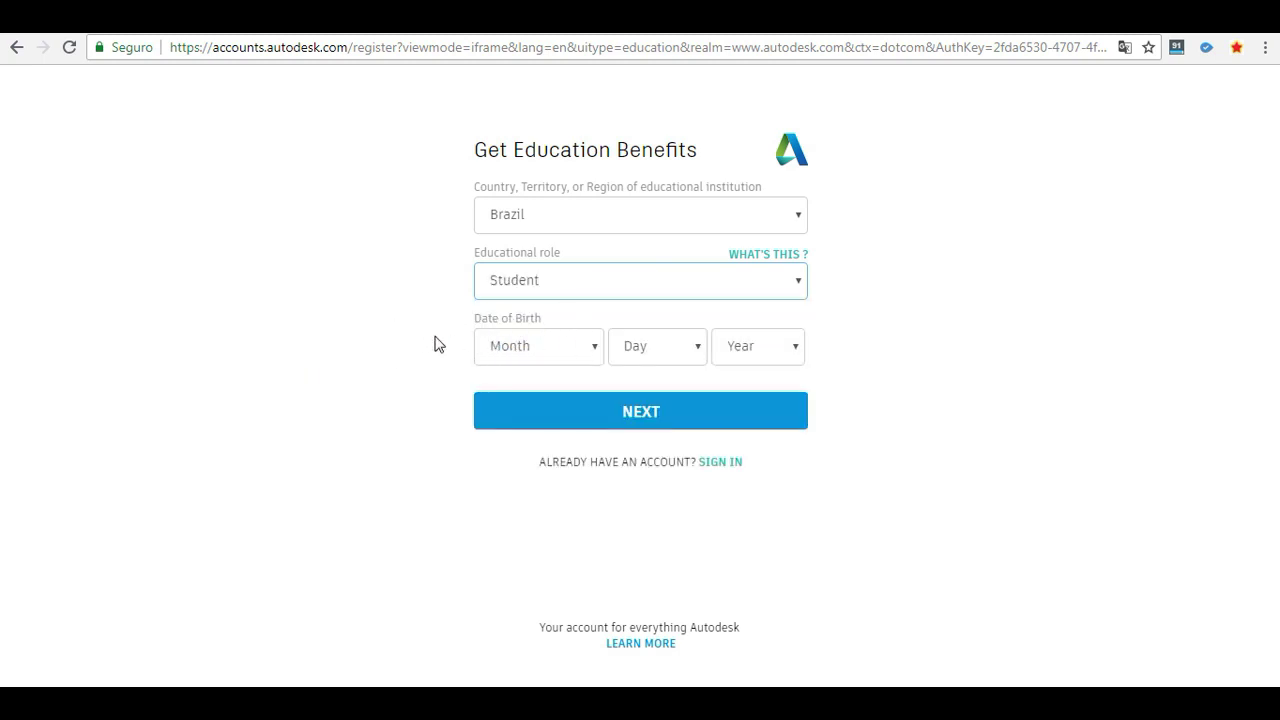
pyautogui.click(551, 357)
pyautogui.click(545, 552)
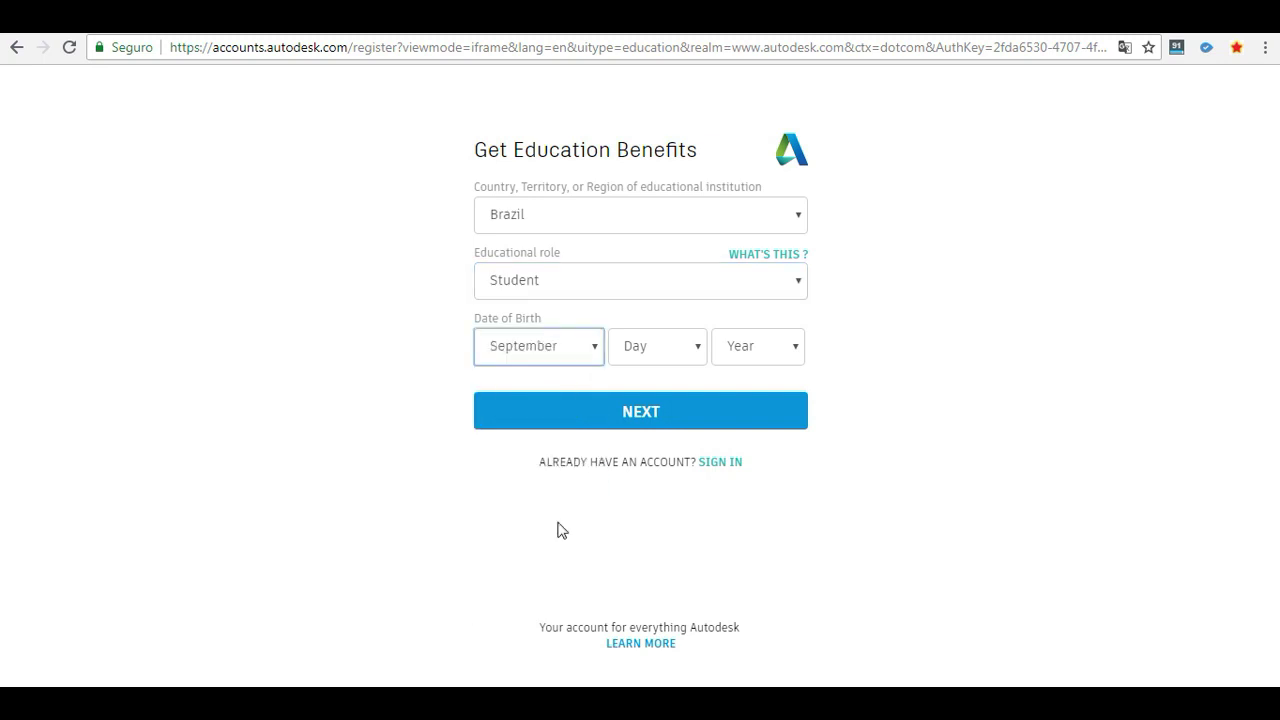
pyautogui.click(648, 349)
pyautogui.click(650, 99)
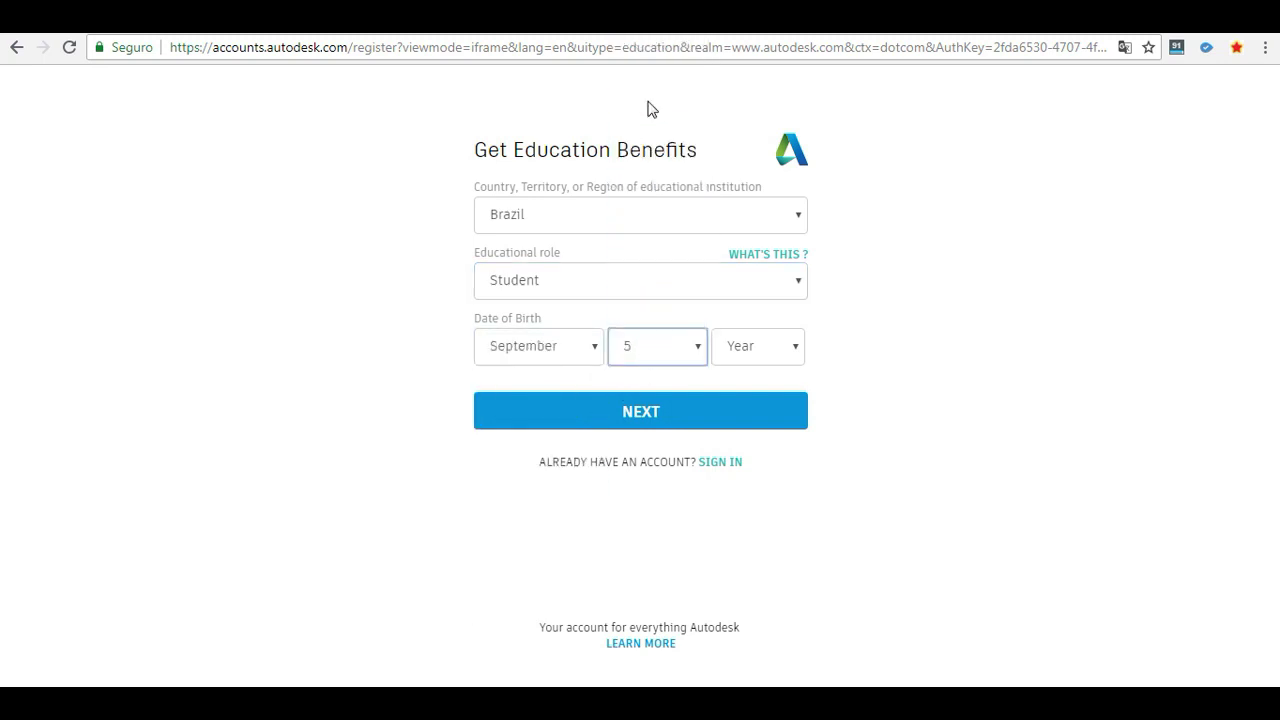
pyautogui.click(766, 349)
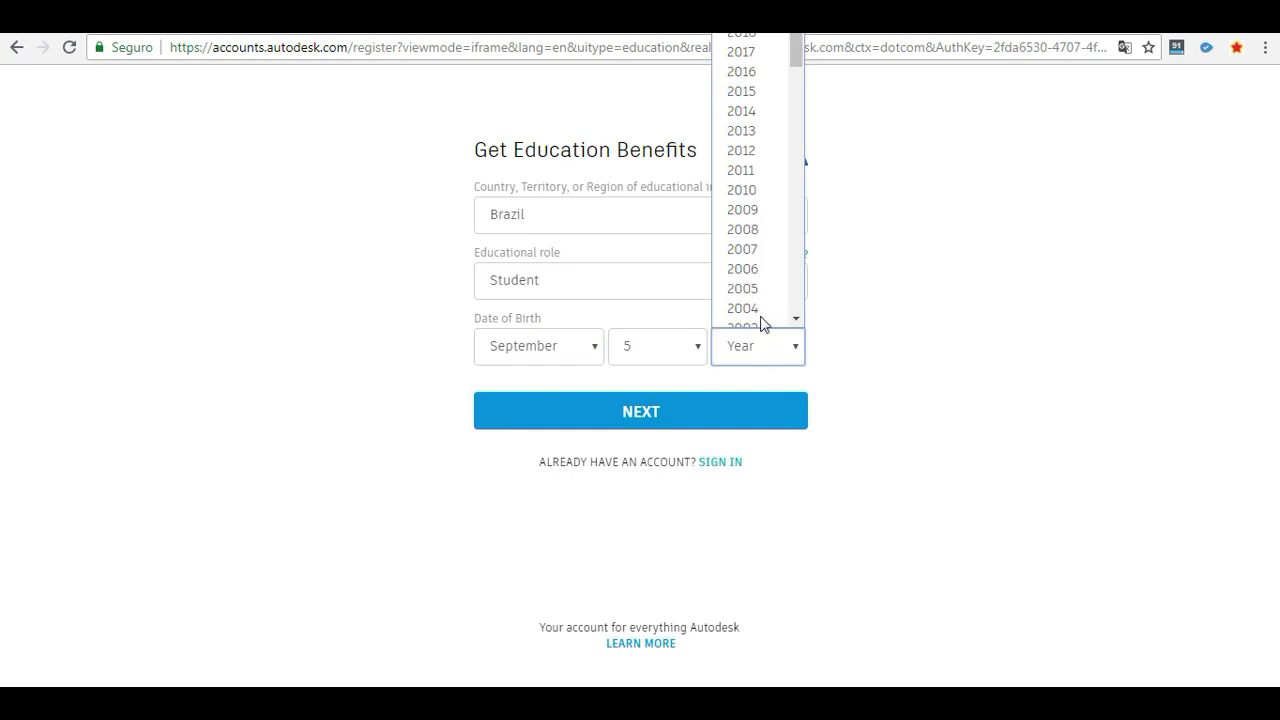
pyautogui.scroll(-4, 743, 225)
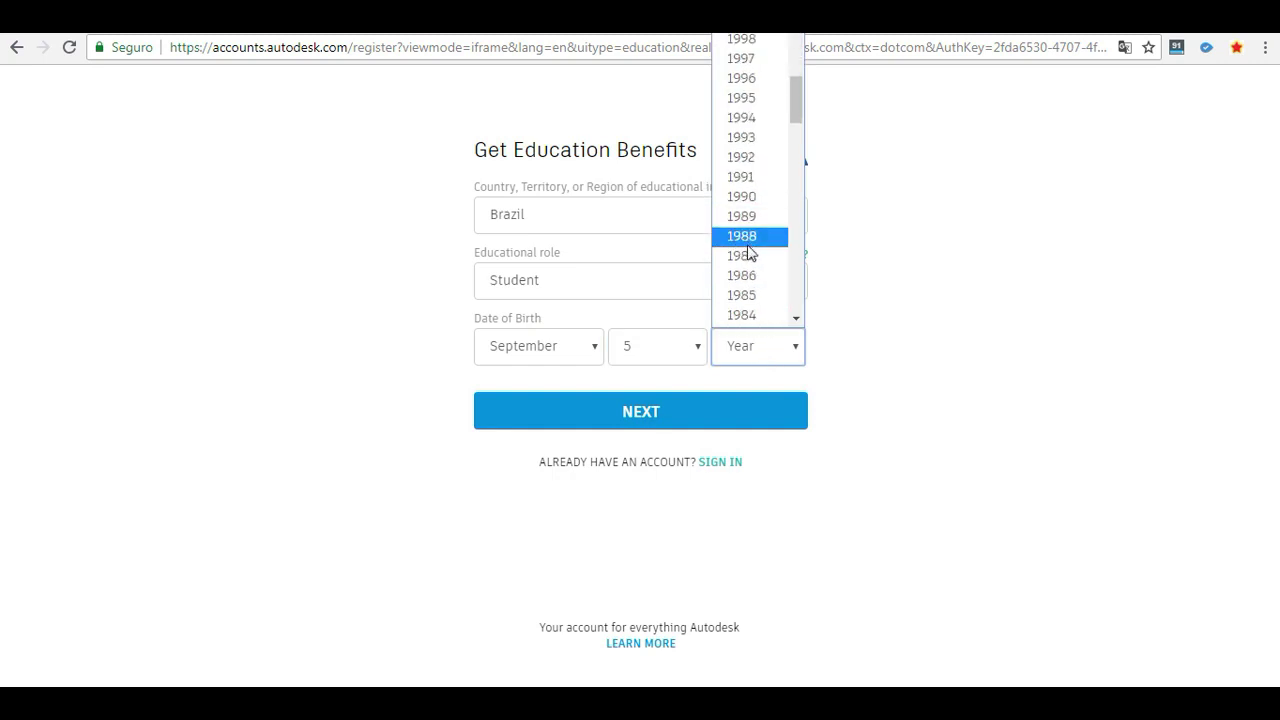
pyautogui.click(757, 277)
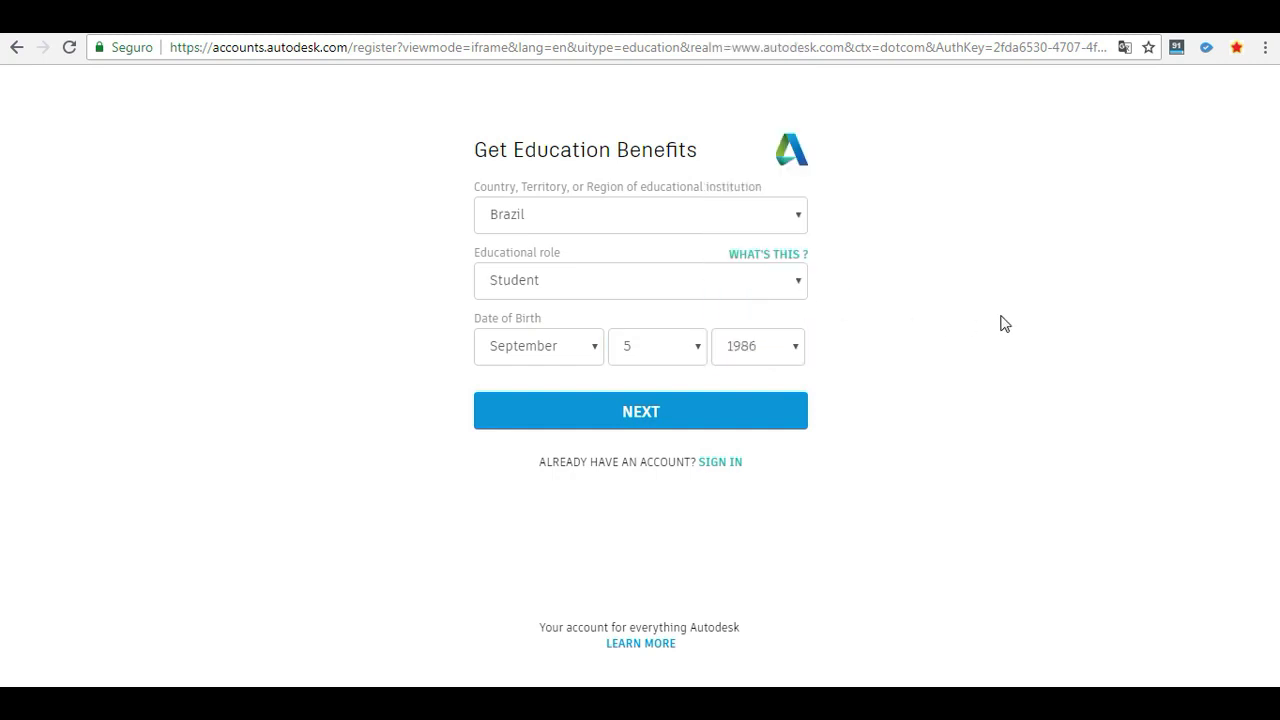
pyautogui.click(657, 413)
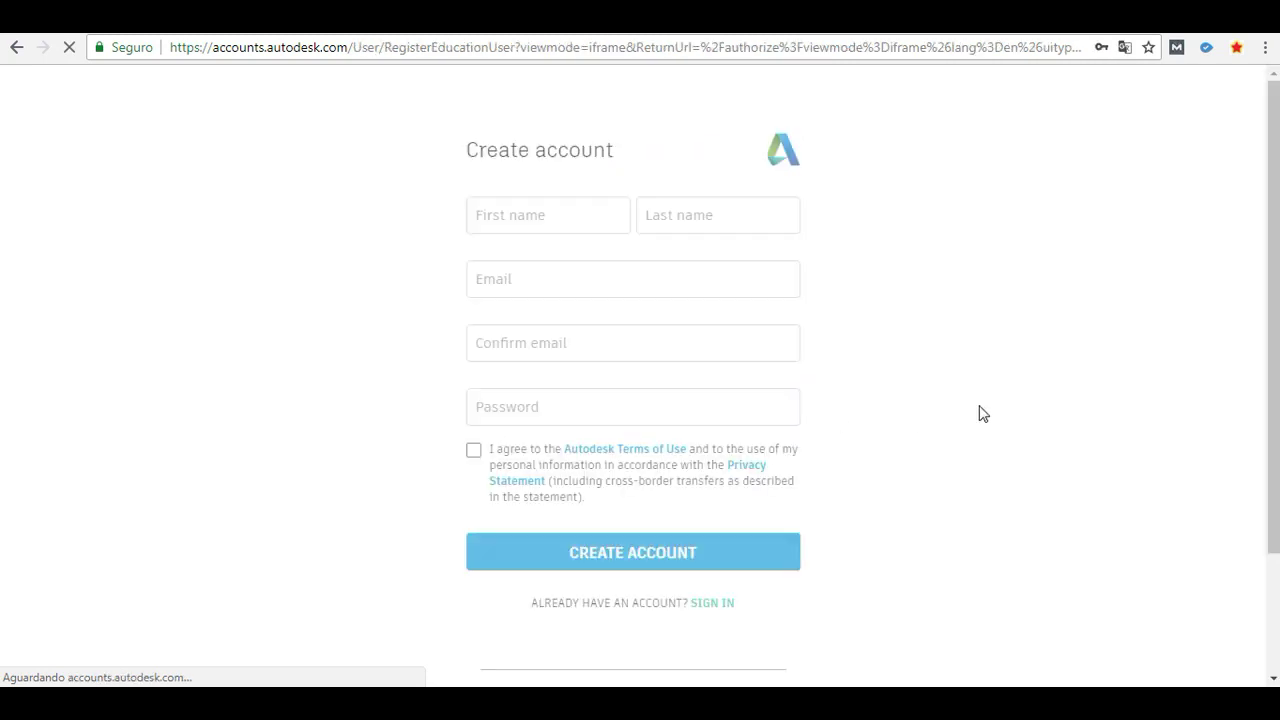
# Step: Enter the user's first and last name in the Create account form
pyautogui.click(523, 223)
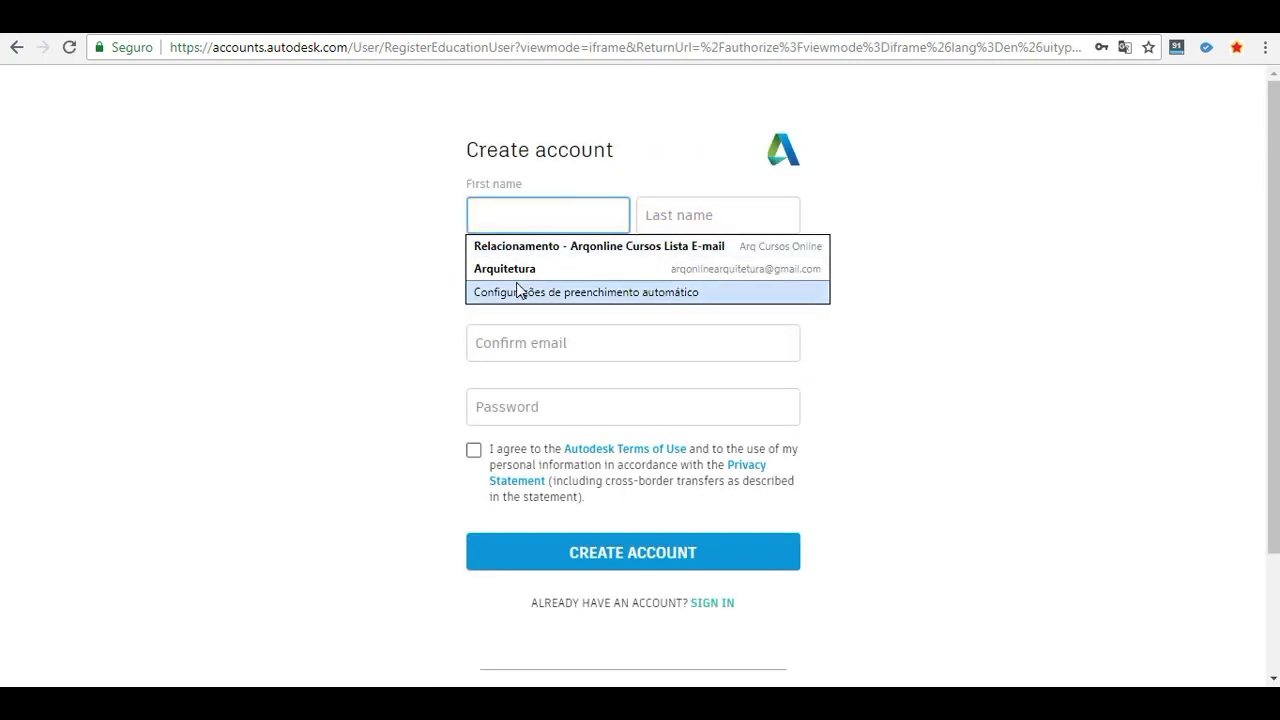
pyautogui.press('Tab')
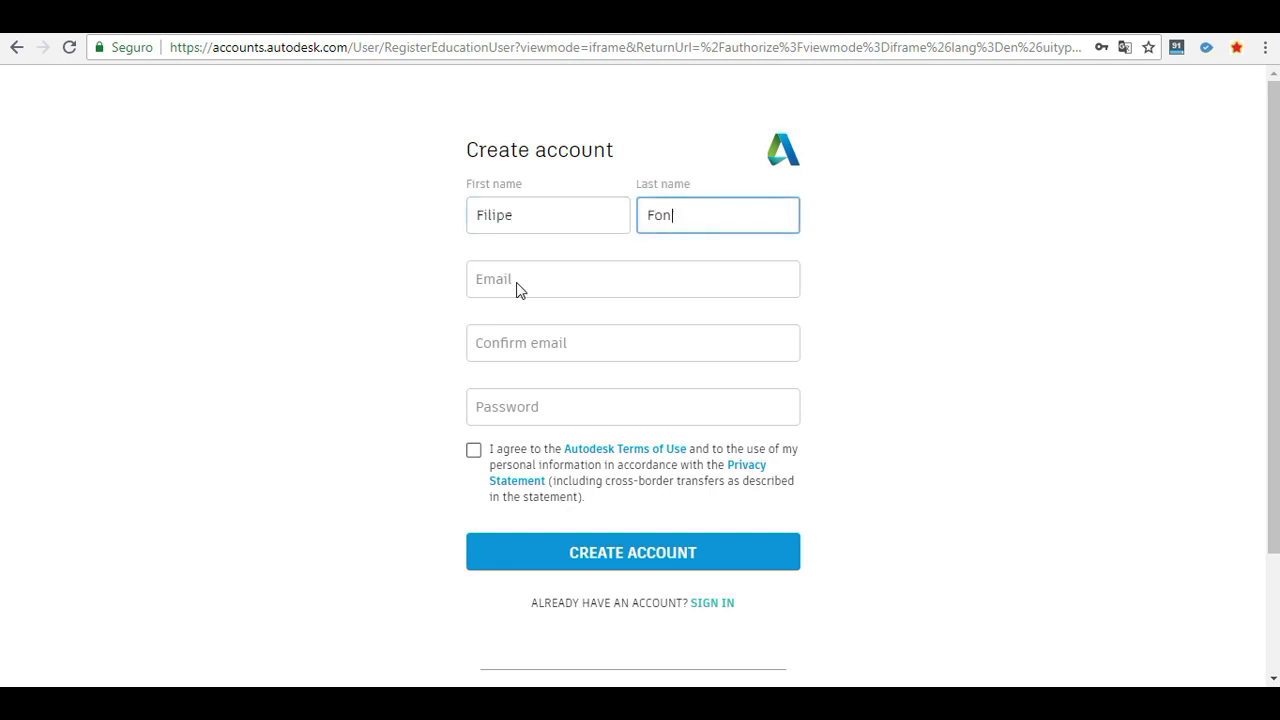
pyautogui.press('Tab')
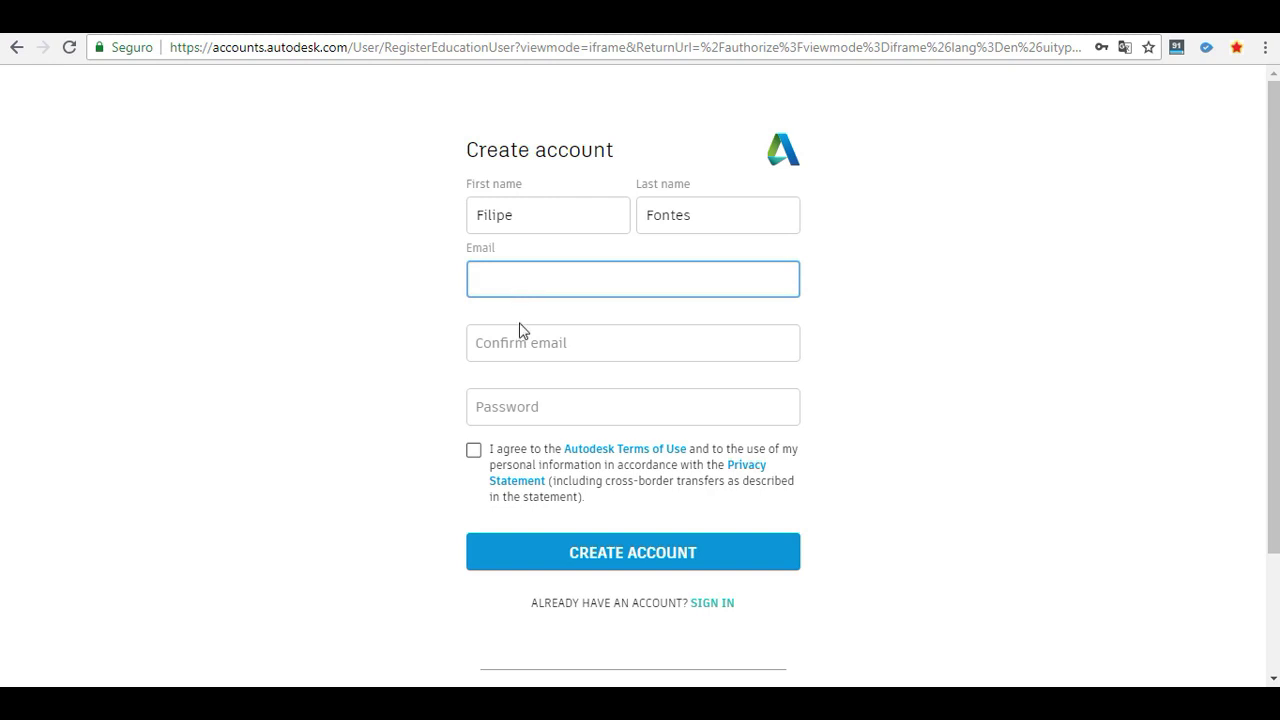
# Step: Try the confirmation e-mail and password fields, dismissing the browser's autofill suggestions
pyautogui.click(515, 354)
pyautogui.click(388, 356)
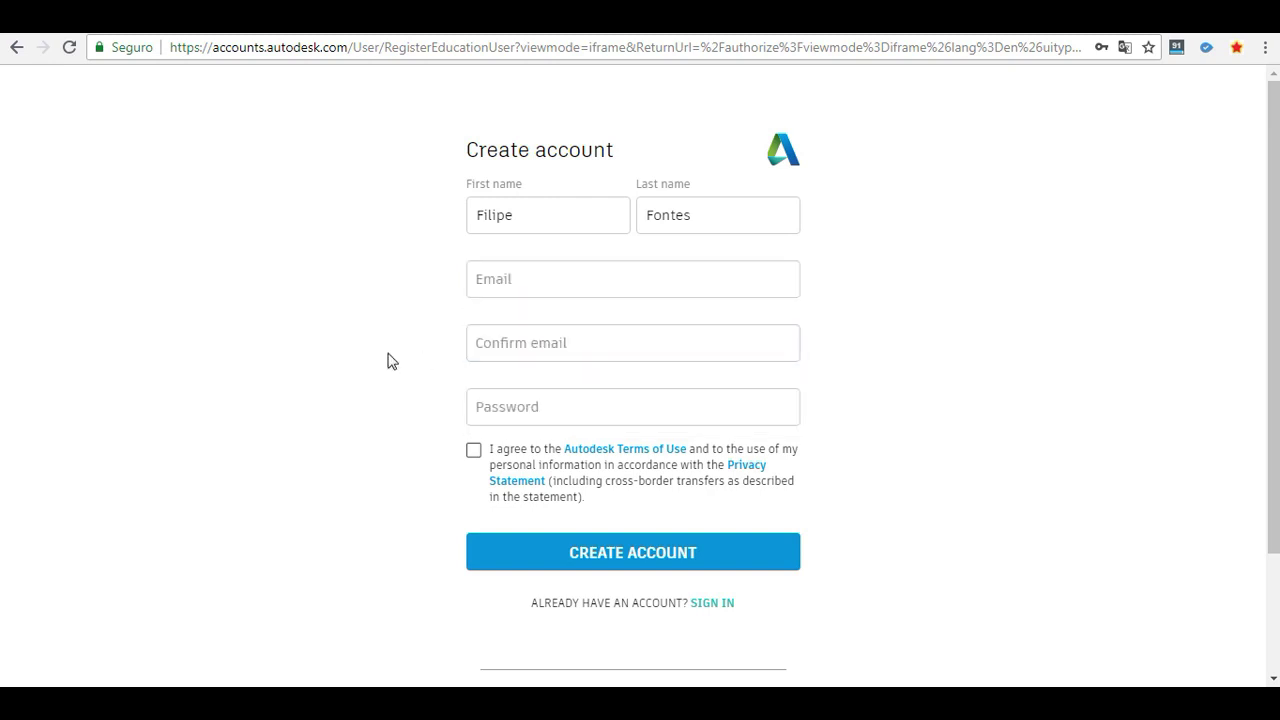
pyautogui.click(627, 406)
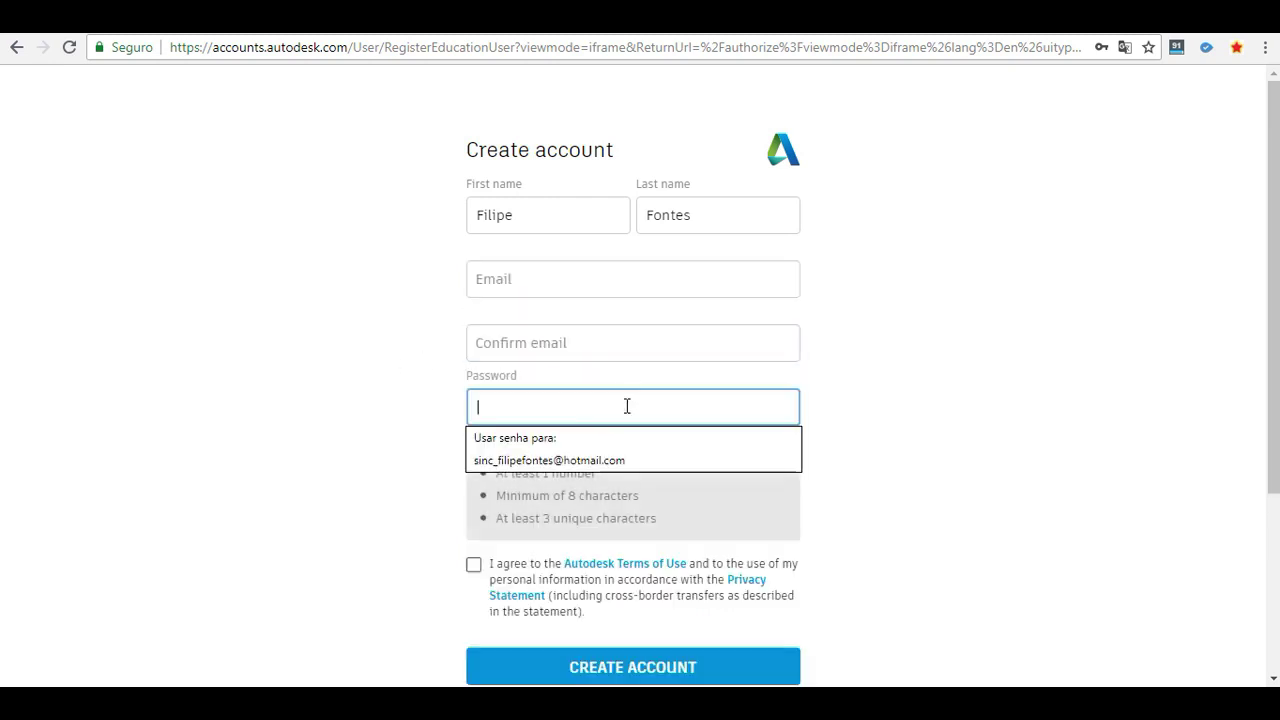
pyautogui.click(308, 406)
pyautogui.click(583, 397)
pyautogui.moveTo(505, 501); pyautogui.dragTo(525, 499)
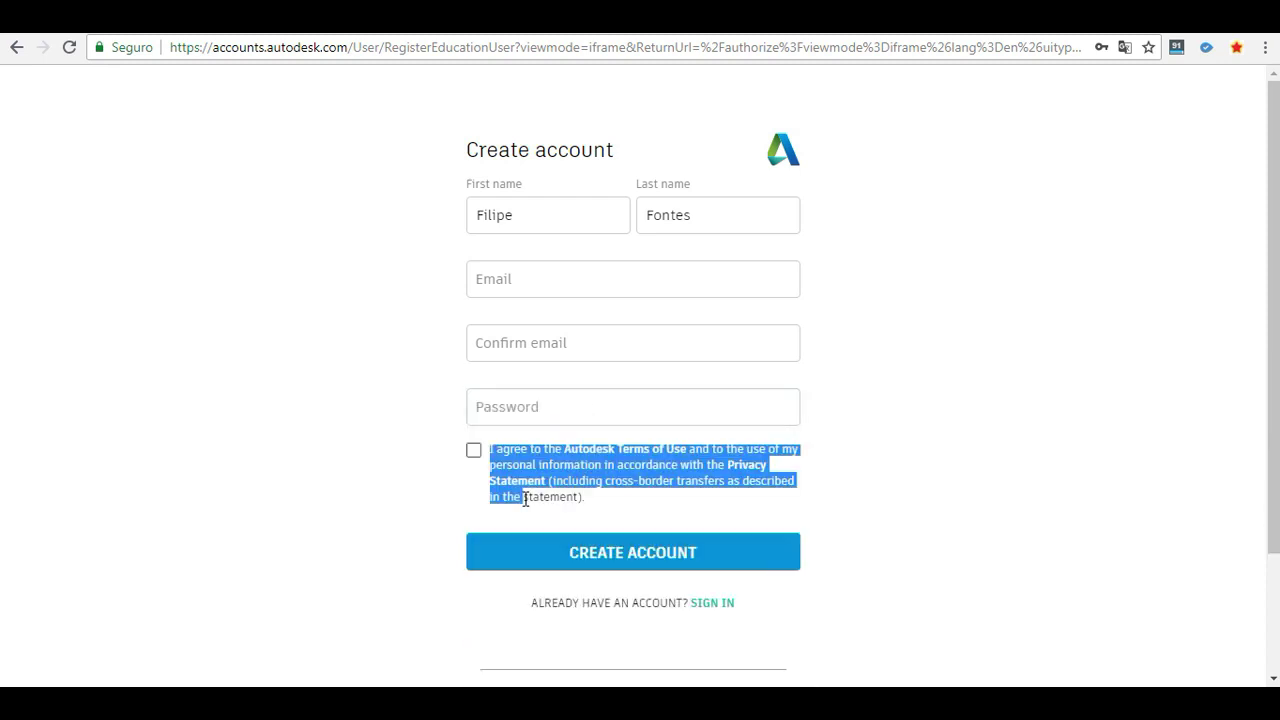
pyautogui.click(408, 497)
pyautogui.click(564, 398)
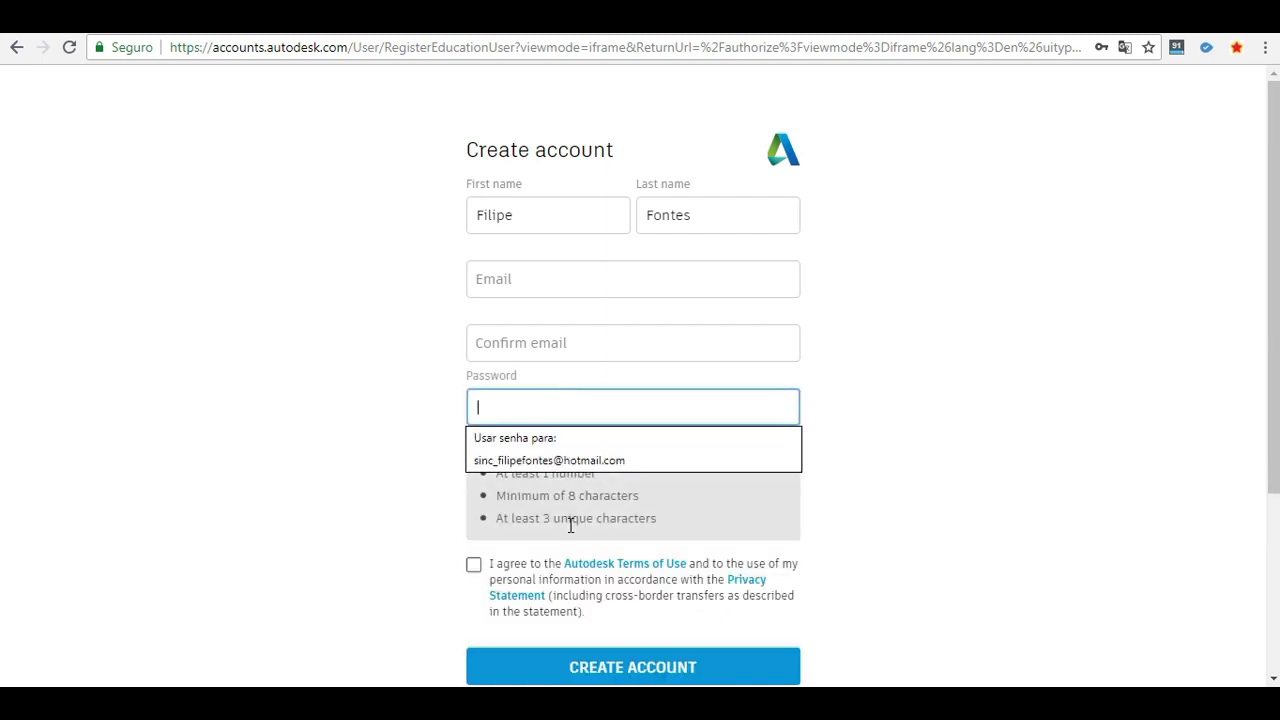
pyautogui.click(243, 509)
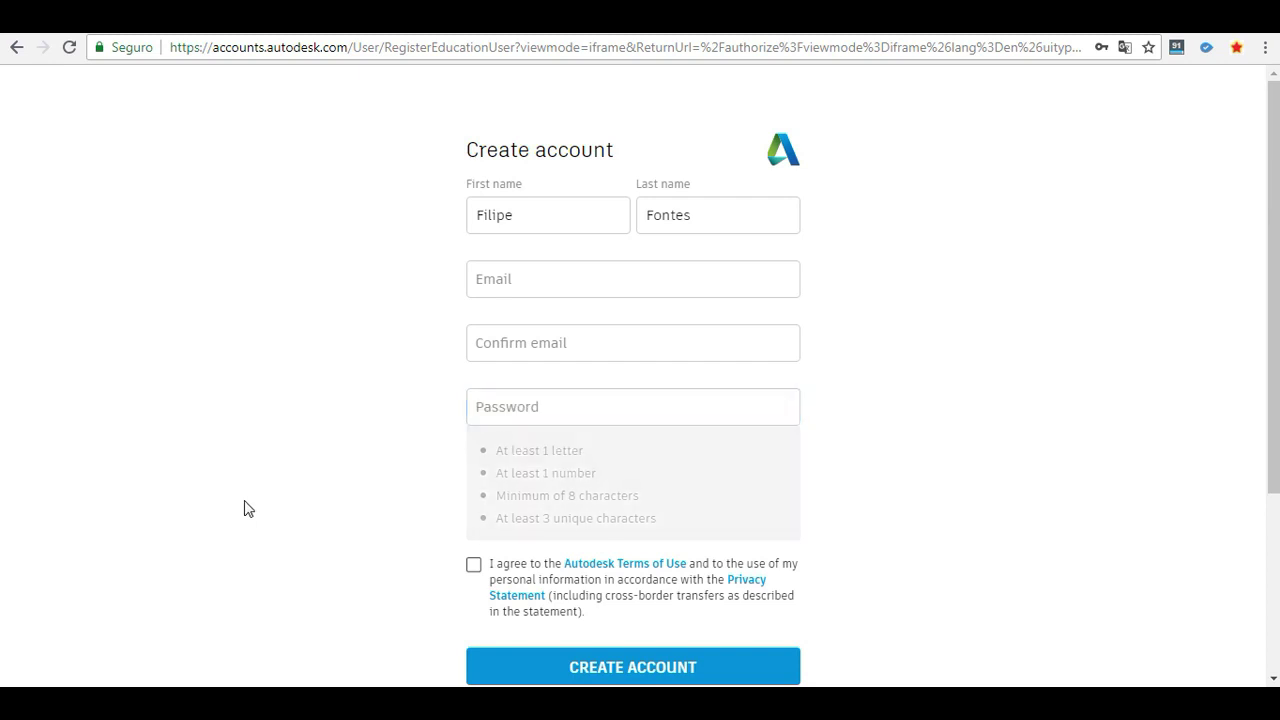
pyautogui.scroll(-1, 423, 397)
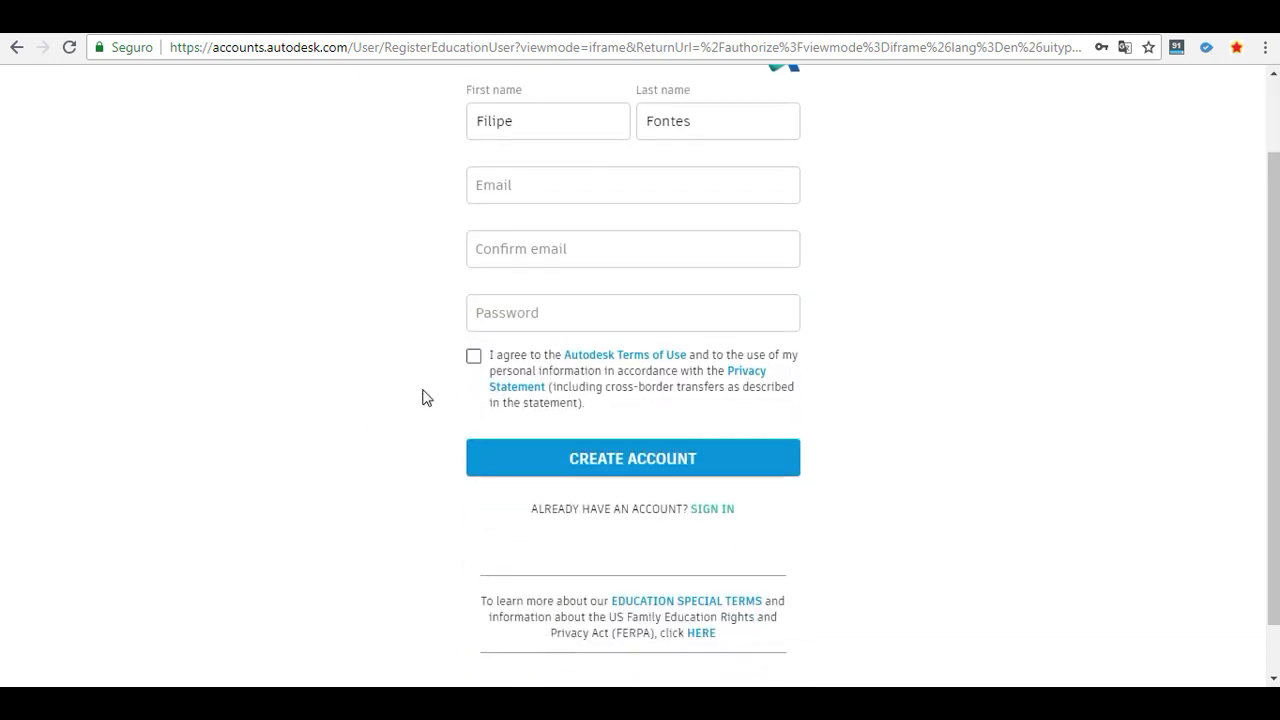
# Step: Agree to the Terms of Use, then go back to the AutoCAD page
pyautogui.click(473, 358)
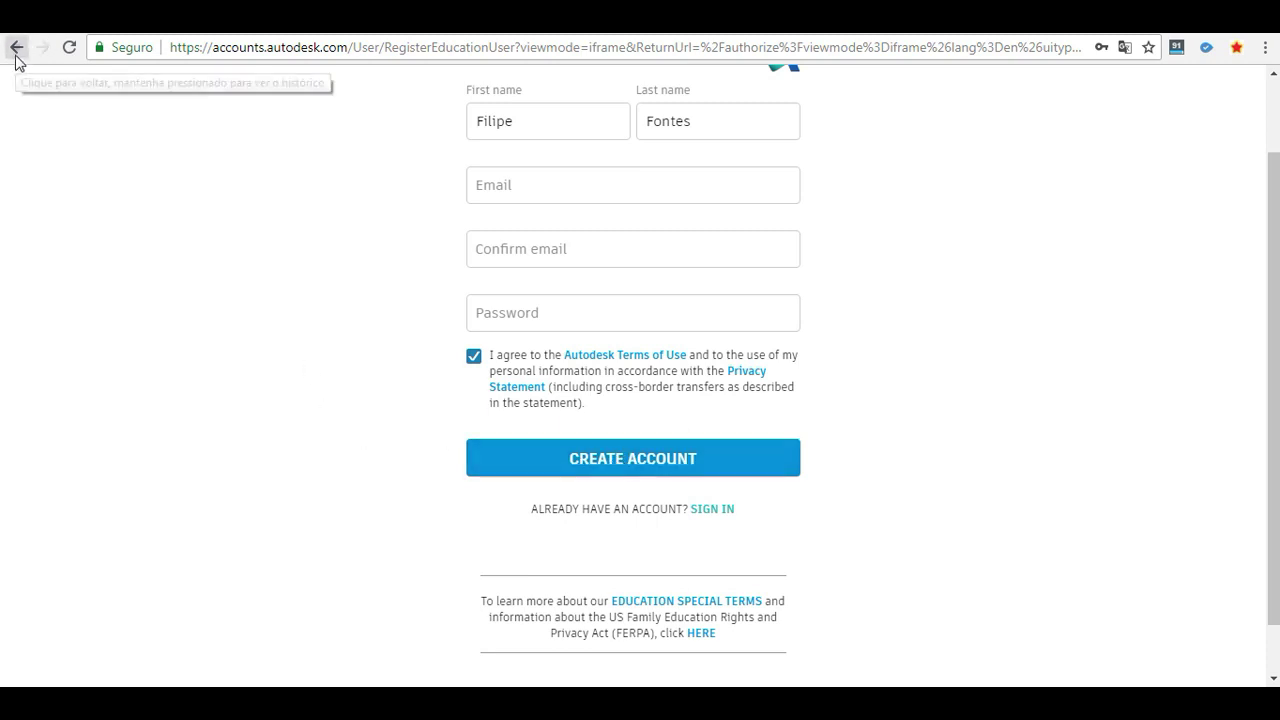
pyautogui.click(15, 50)
pyautogui.click(15, 50)
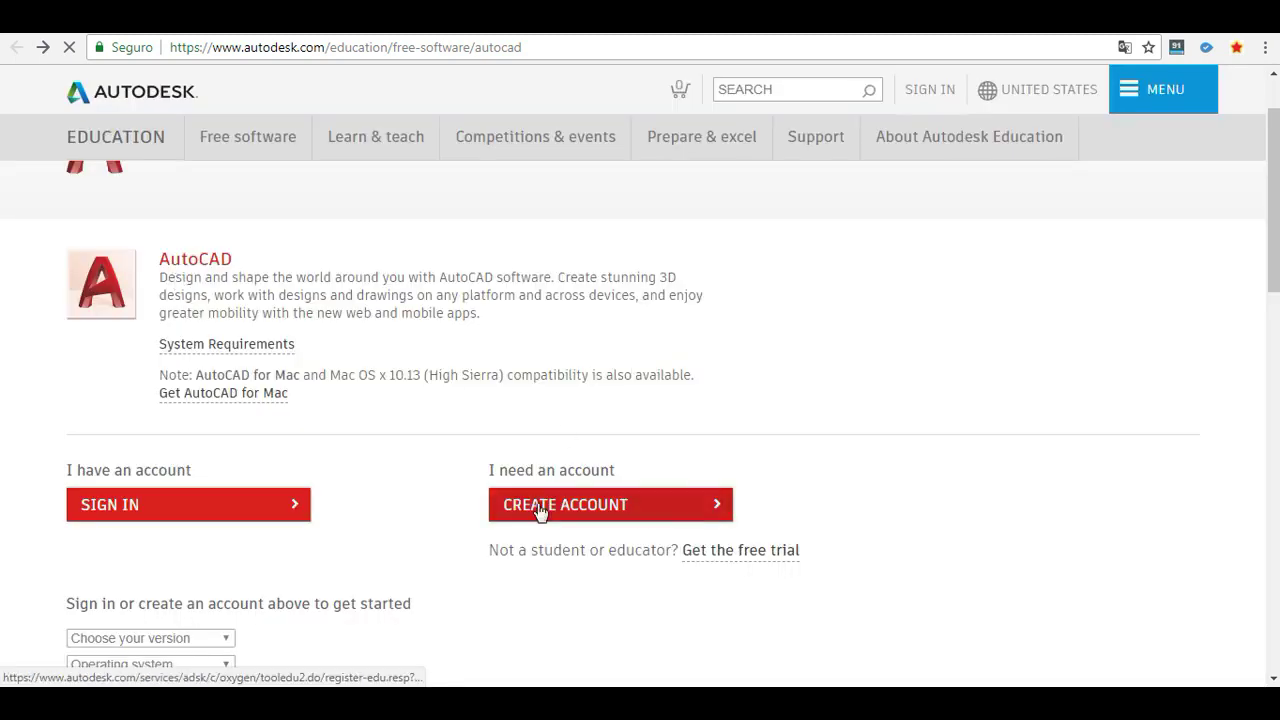
# Step: Sign in with the account e-mail and password, keeping the session signed in
pyautogui.click(540, 511)
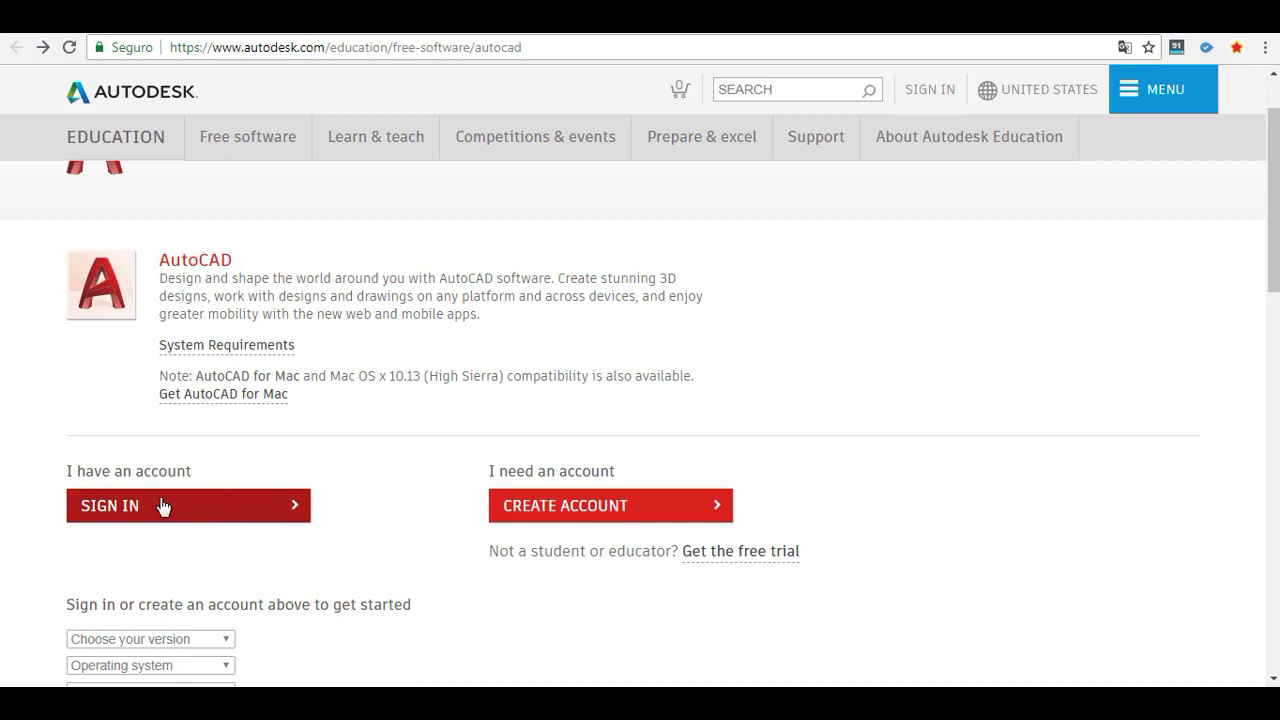
pyautogui.click(233, 514)
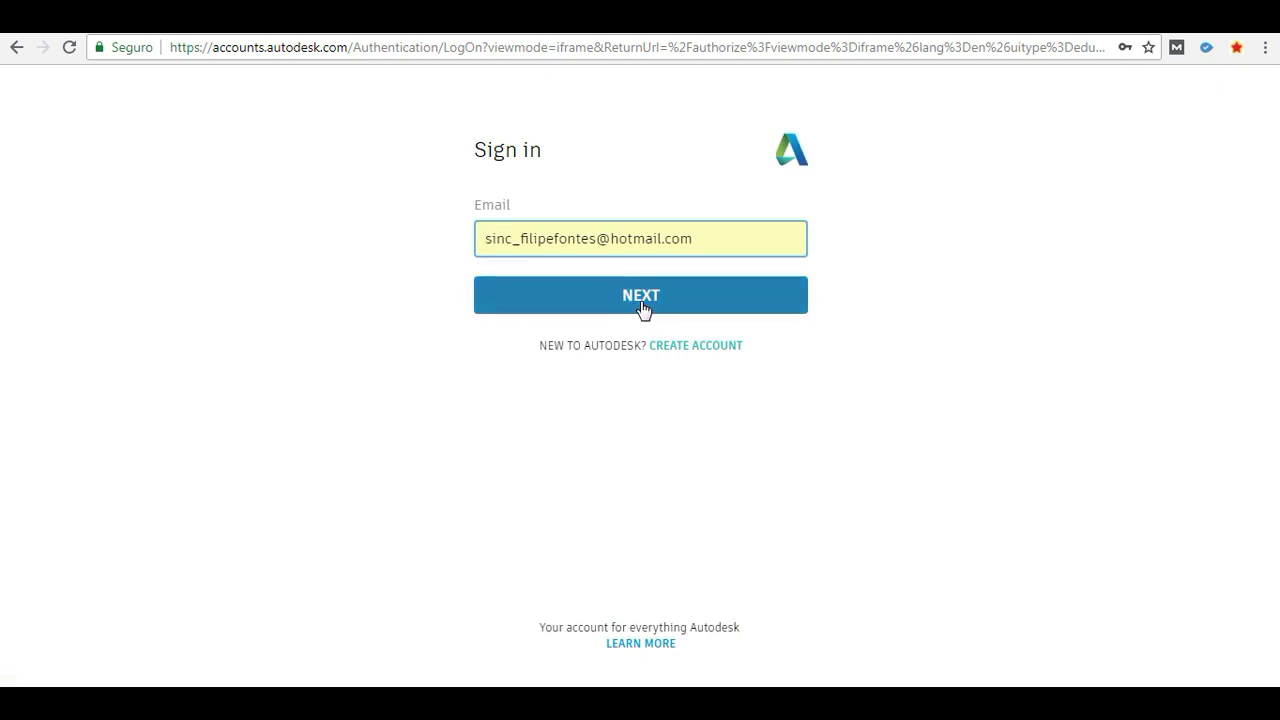
pyautogui.click(641, 296)
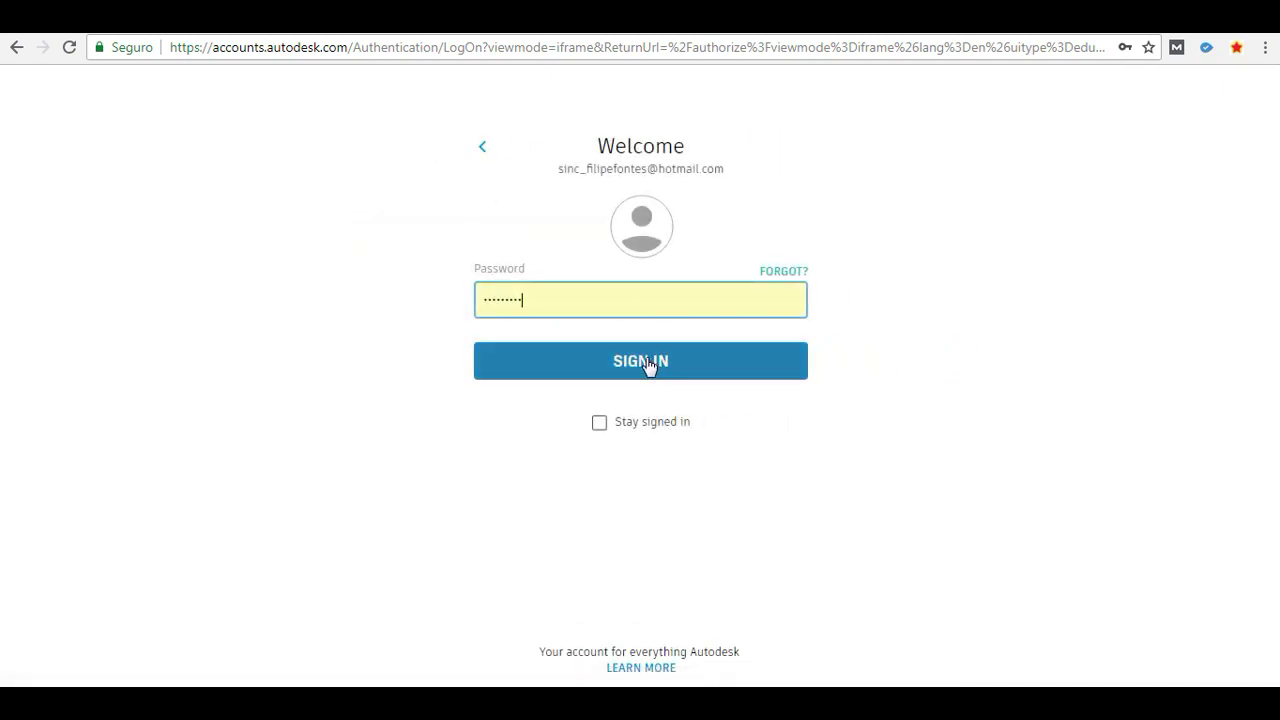
pyautogui.click(600, 421)
pyautogui.click(617, 380)
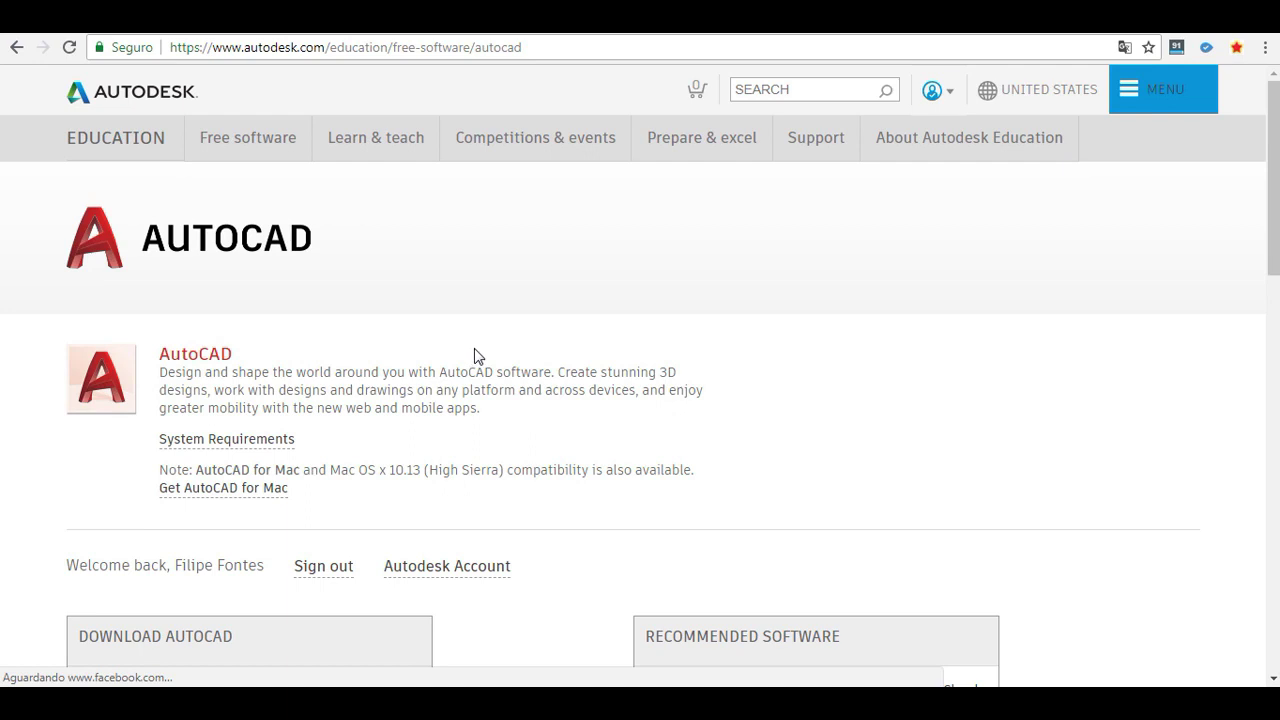
# Step: Scroll down and use Download Now to reveal AutoCAD's version and platform choices
pyautogui.scroll(-1, 474, 357)
pyautogui.scroll(-1, 474, 357)
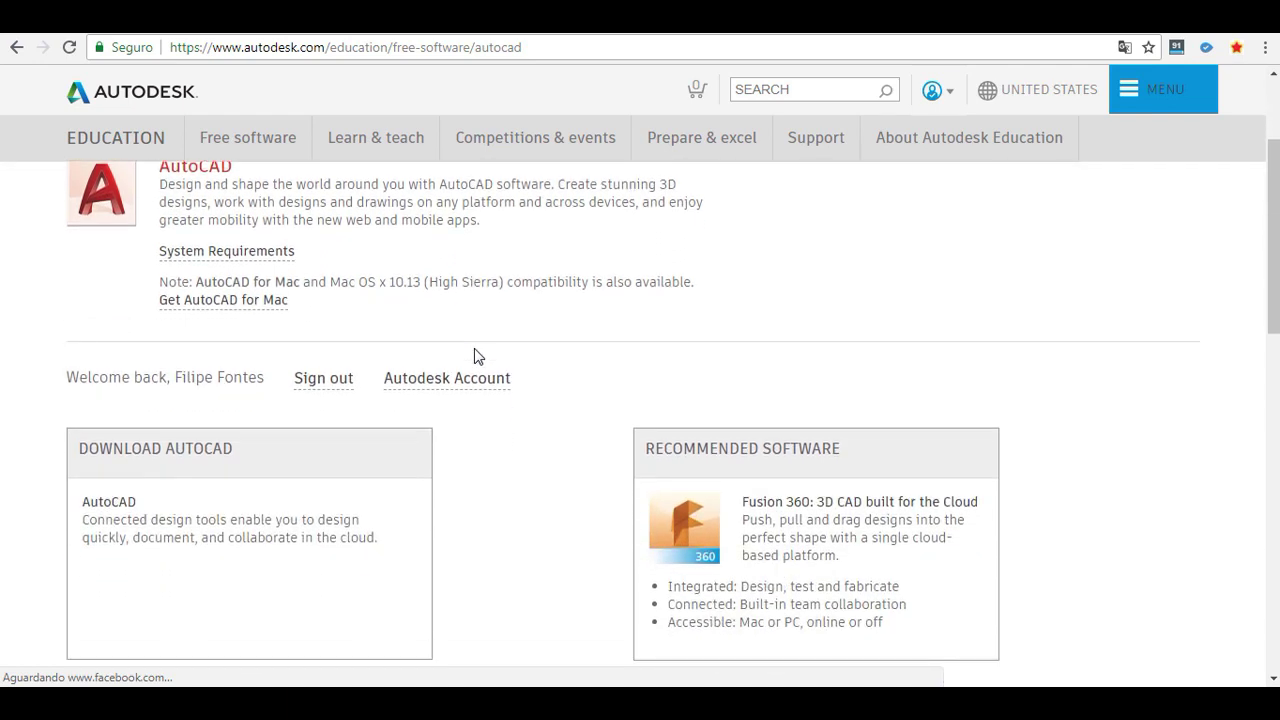
pyautogui.scroll(-1, 605, 352)
pyautogui.scroll(-2, 606, 351)
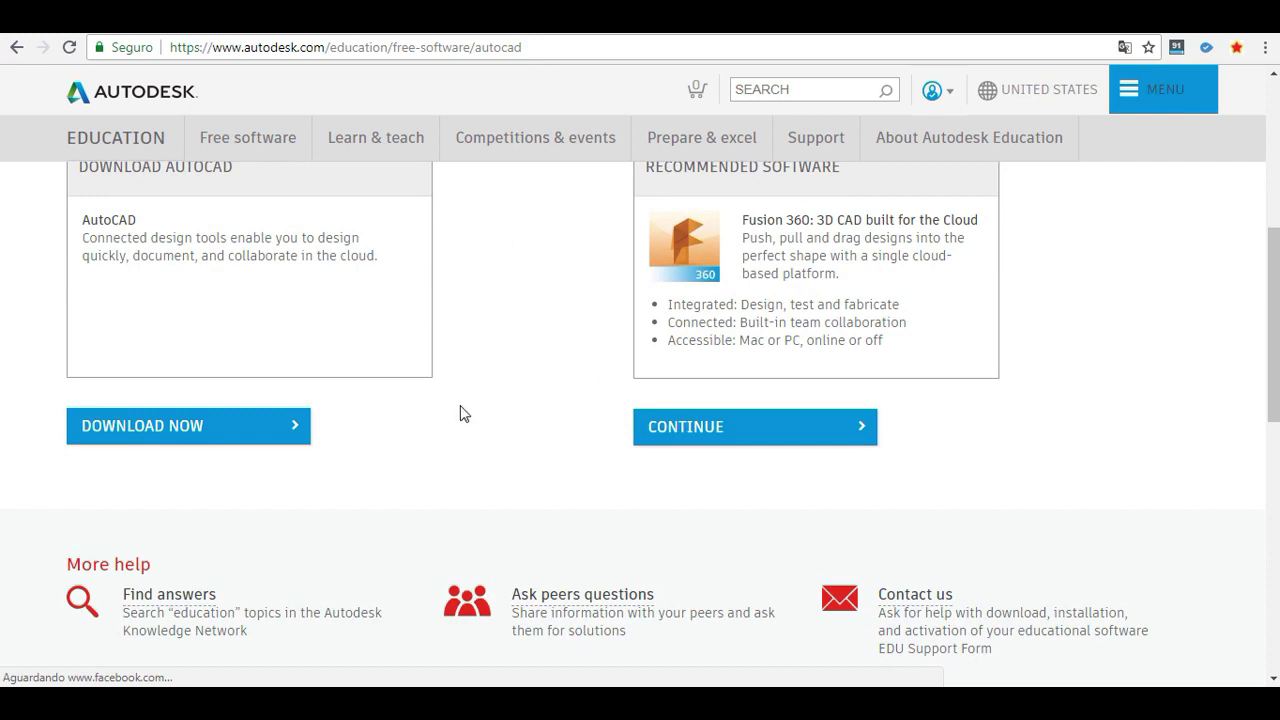
pyautogui.scroll(3, 460, 405)
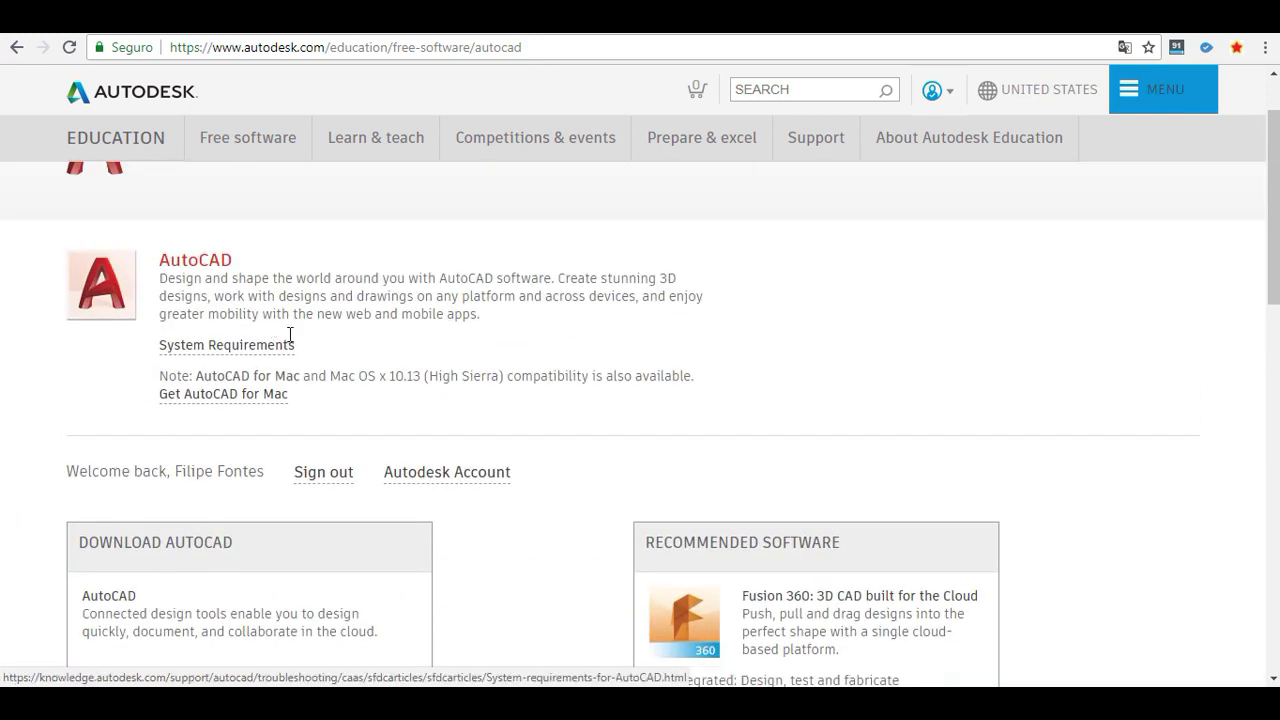
pyautogui.scroll(-4, 569, 380)
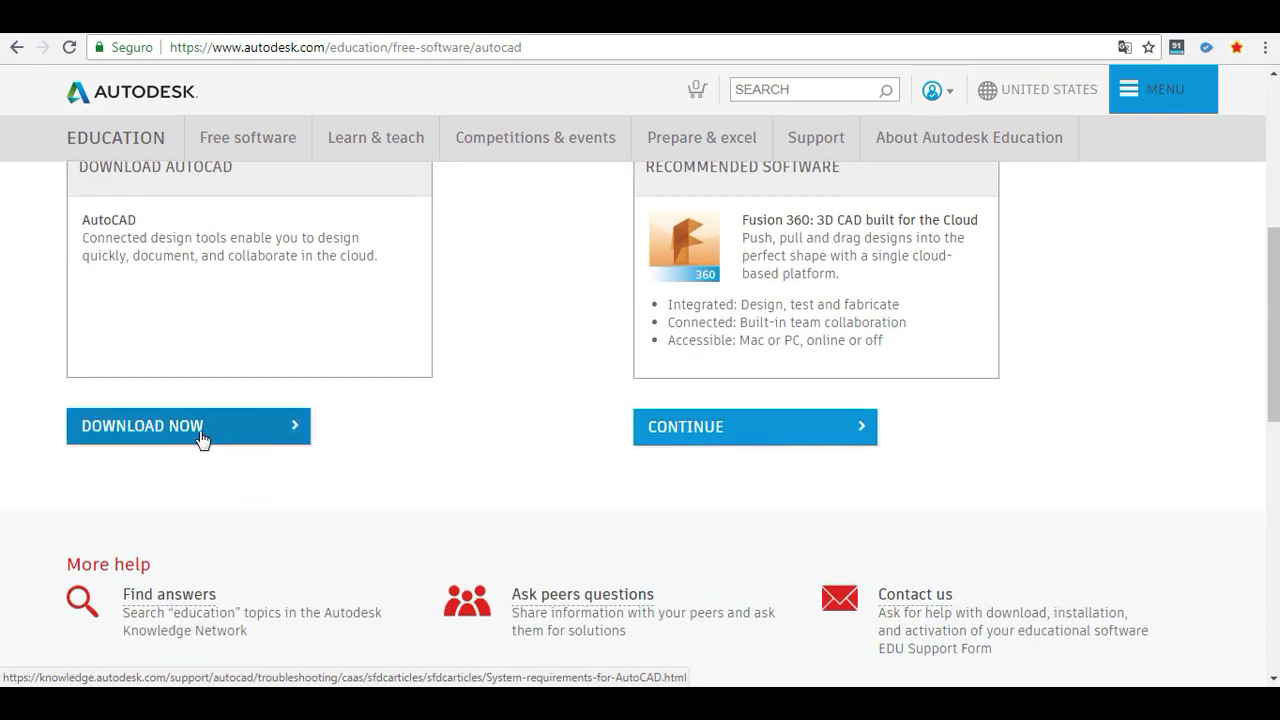
pyautogui.click(258, 431)
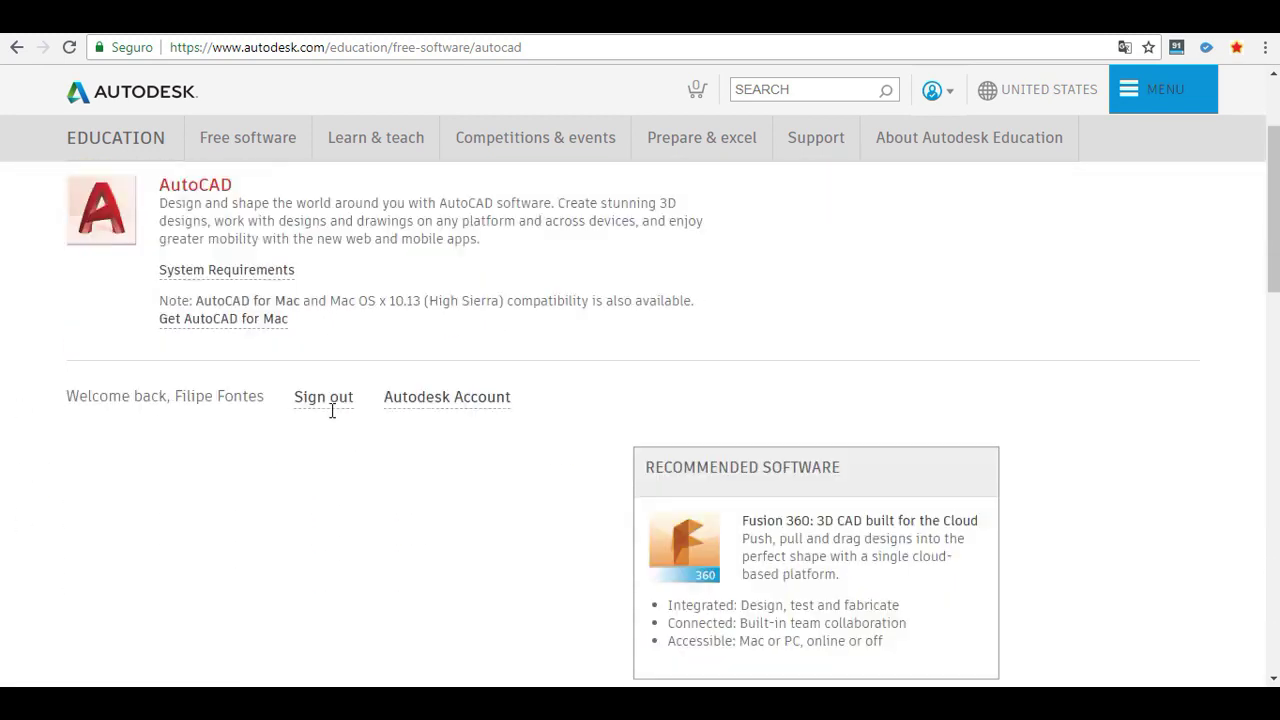
# Step: Select AutoCAD 2019, Windows 64-bit and Português in the download options
pyautogui.scroll(-3, 160, 526)
pyautogui.scroll(-1, 405, 480)
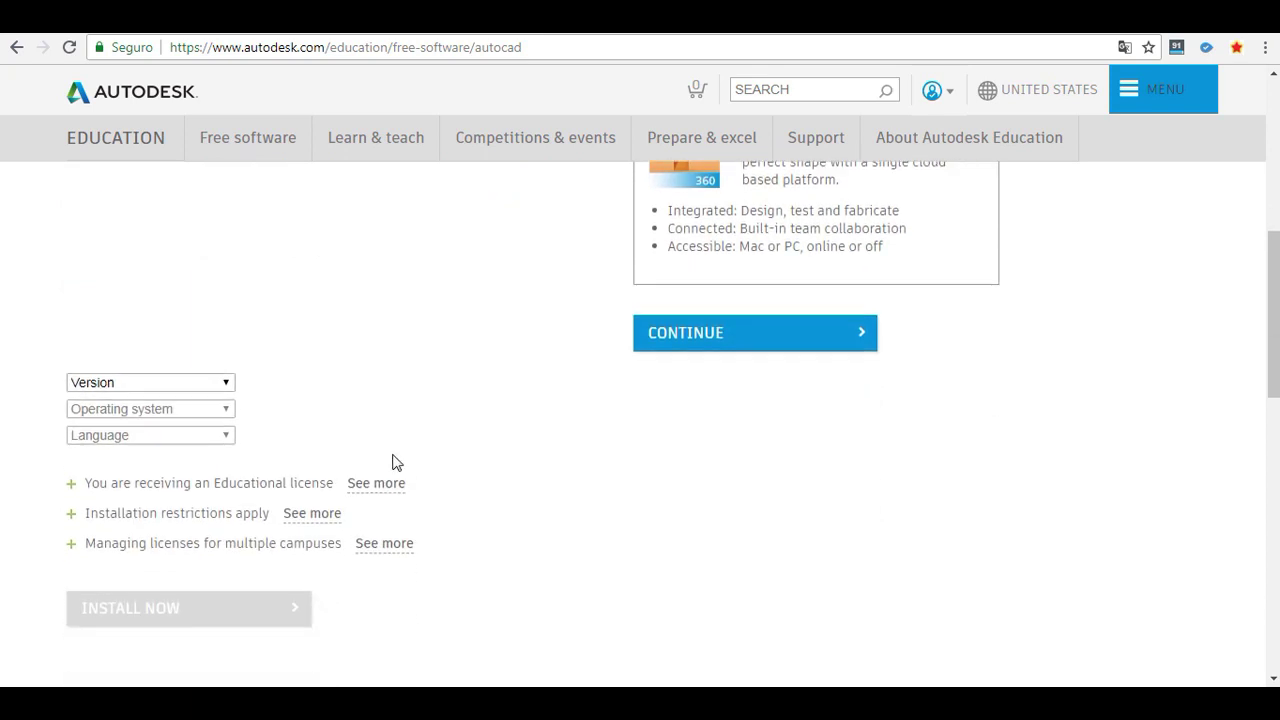
pyautogui.click(158, 381)
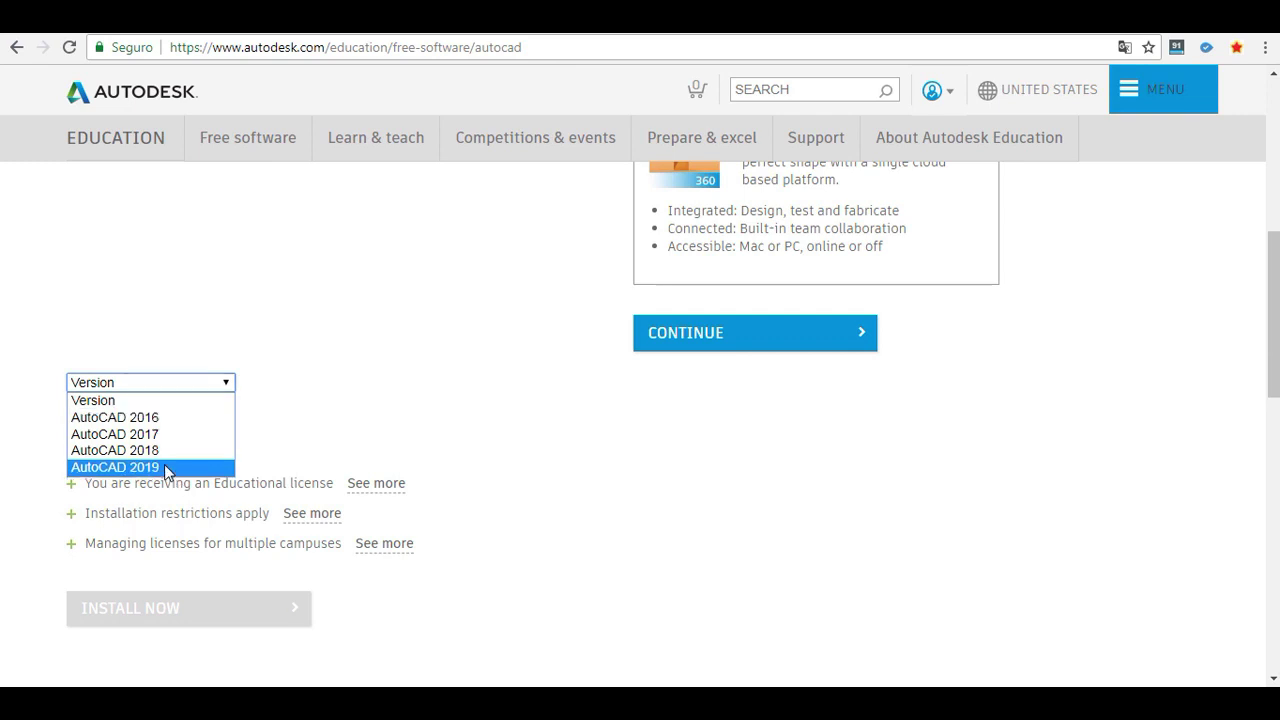
pyautogui.click(167, 472)
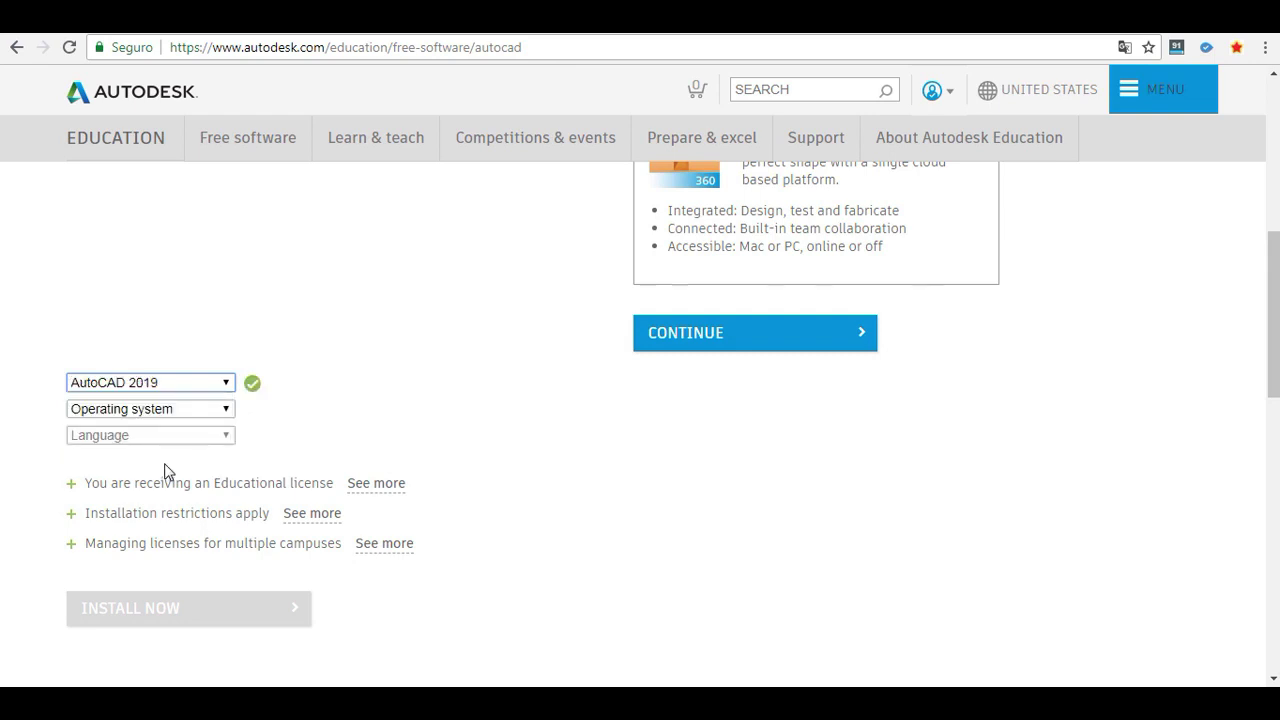
pyautogui.click(204, 410)
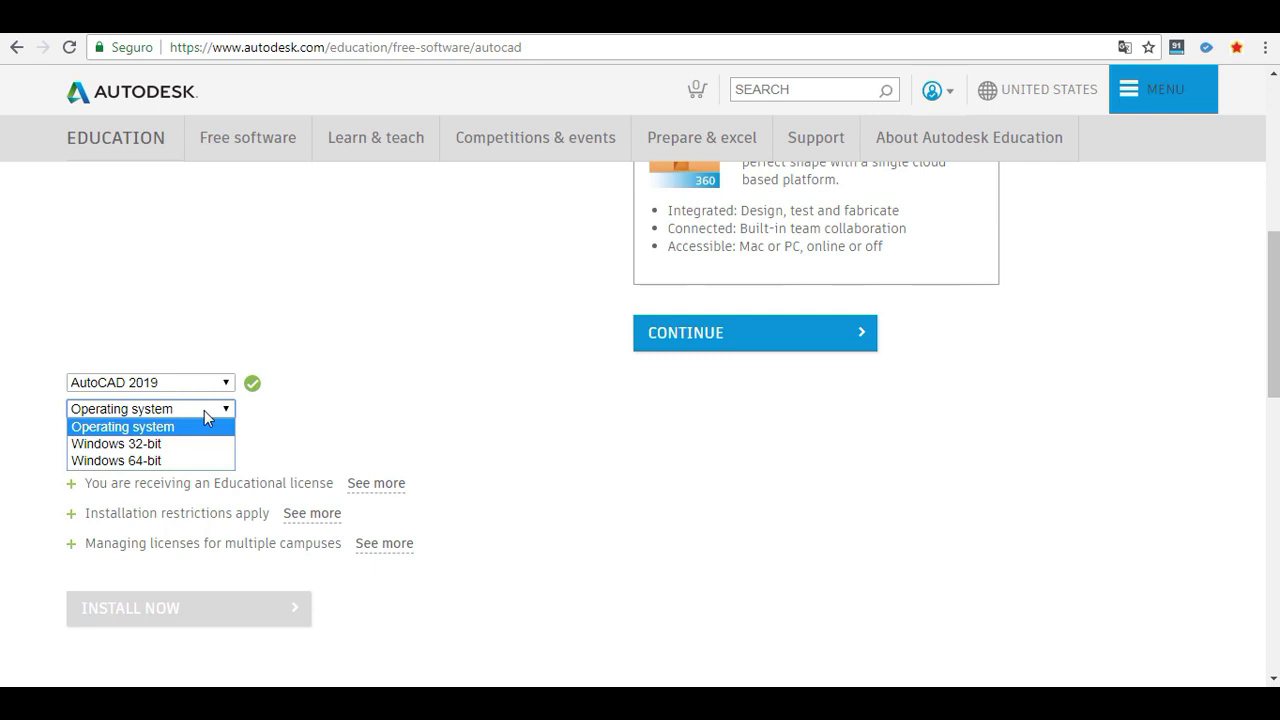
pyautogui.click(182, 464)
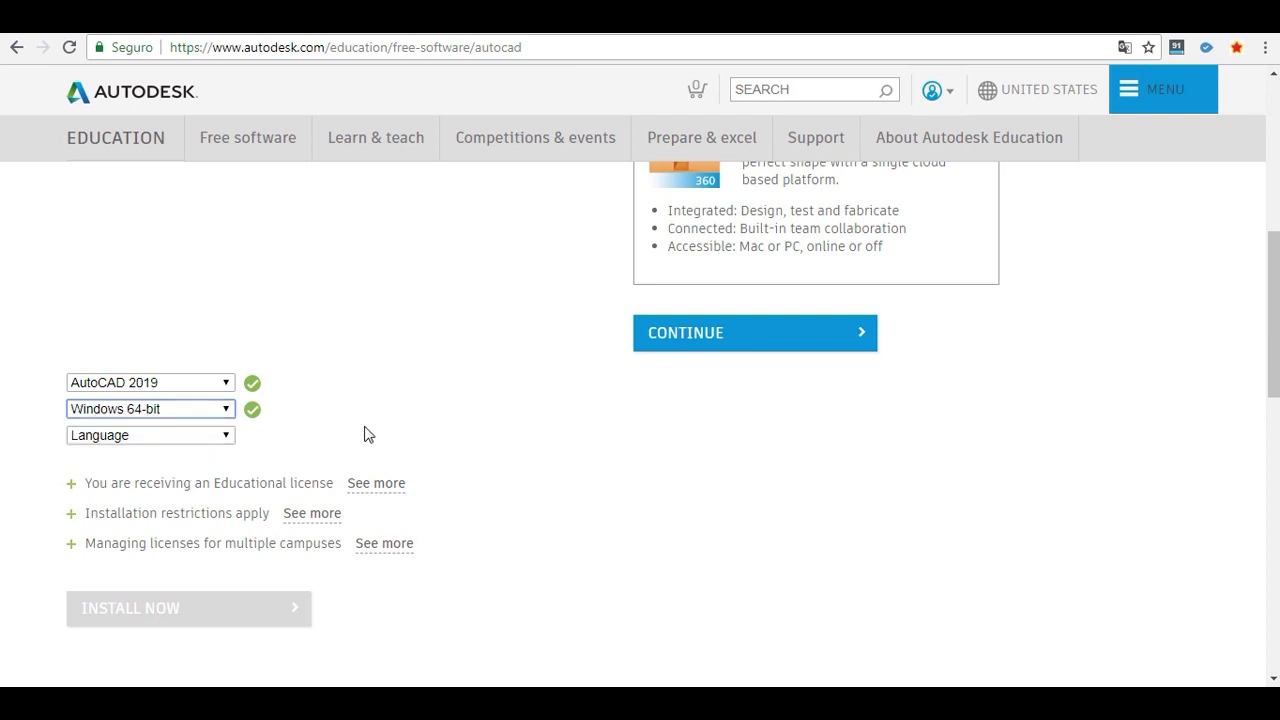
pyautogui.click(146, 438)
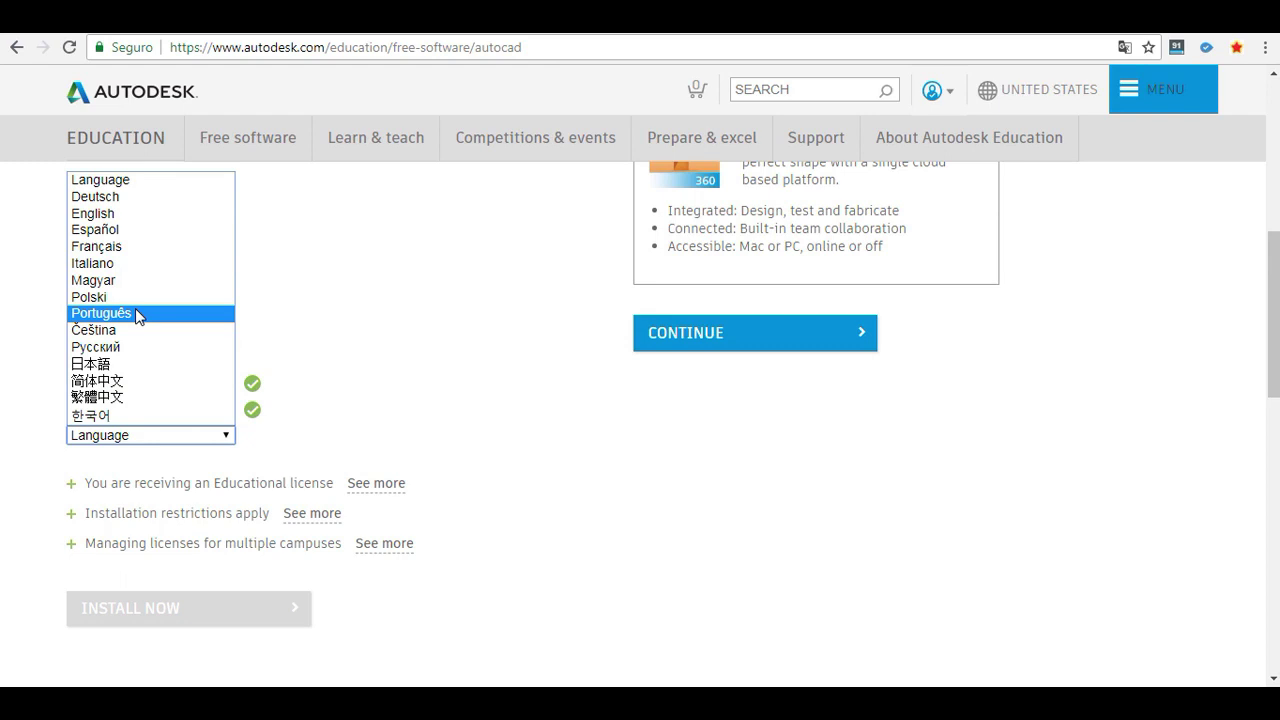
pyautogui.click(135, 313)
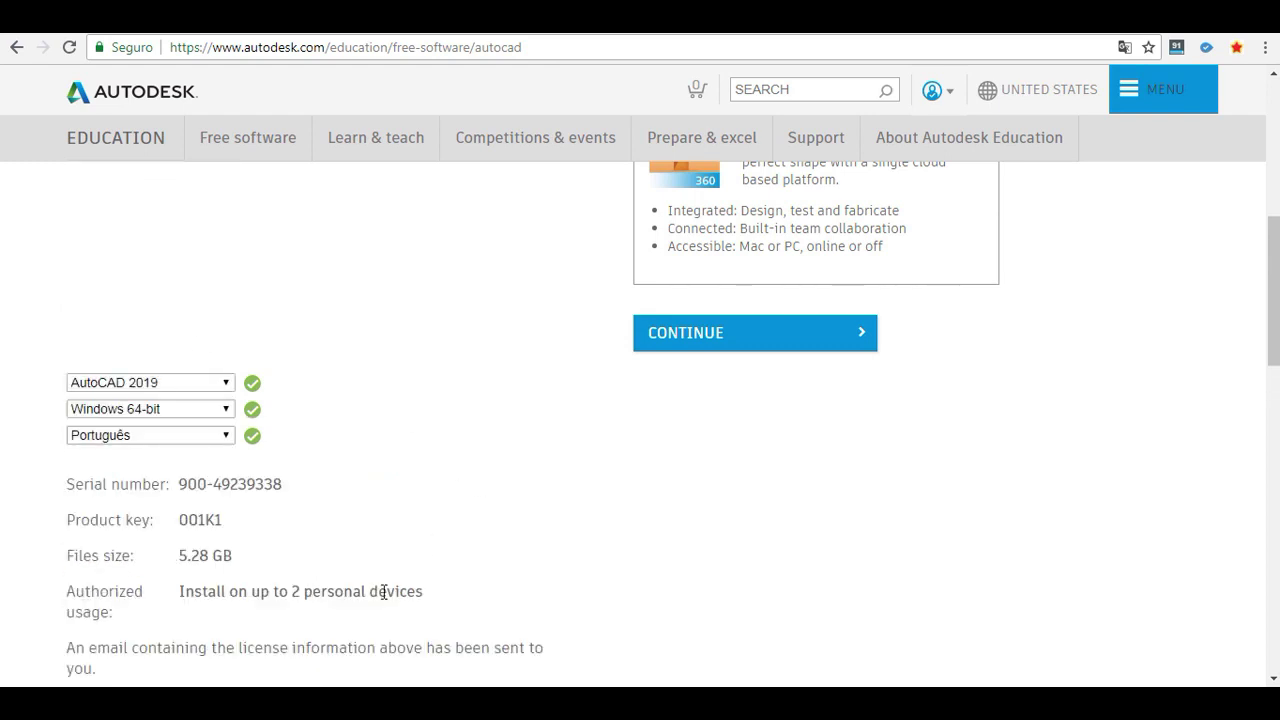
pyautogui.scroll(-1, 220, 475)
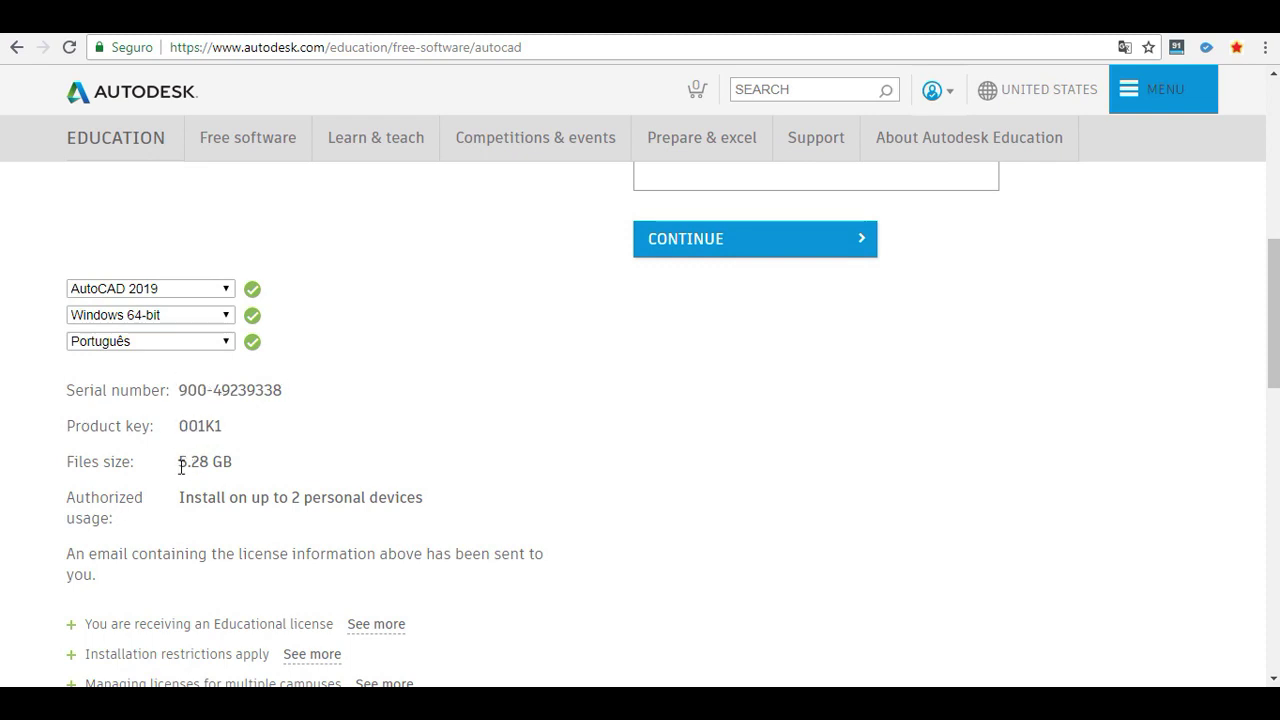
pyautogui.moveTo(181, 461); pyautogui.dragTo(236, 463)
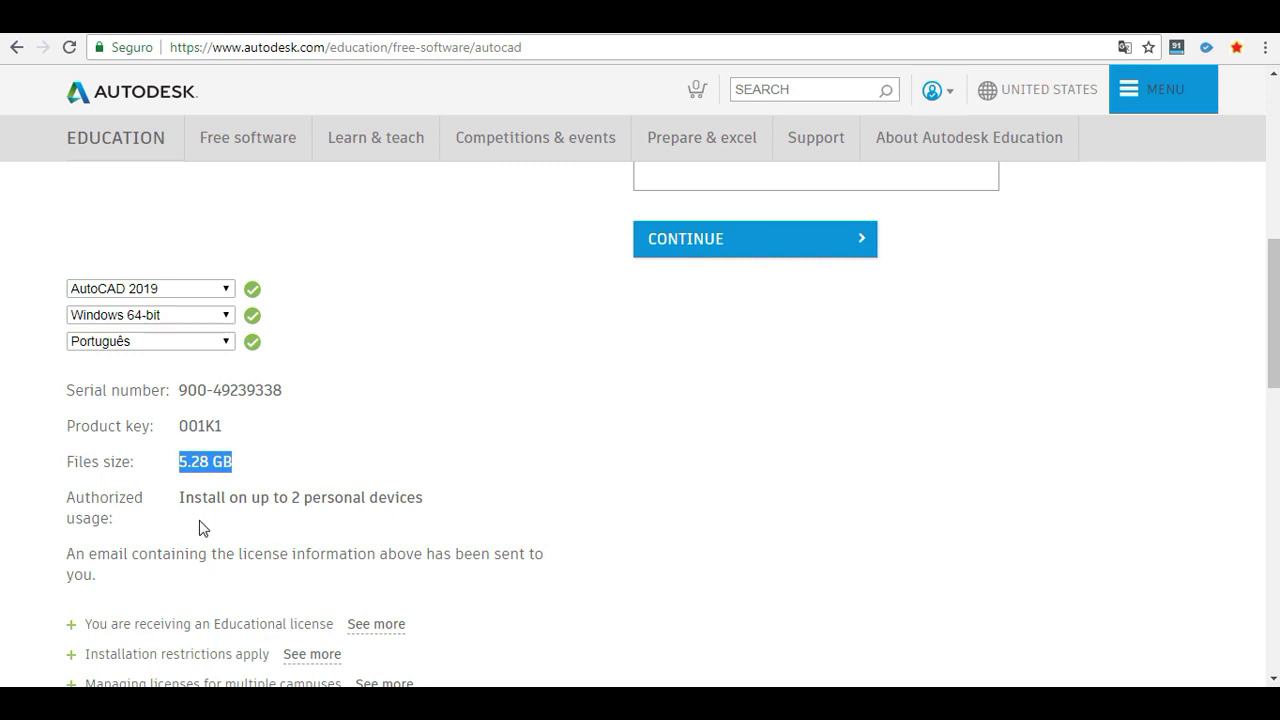
pyautogui.moveTo(180, 497); pyautogui.dragTo(452, 502)
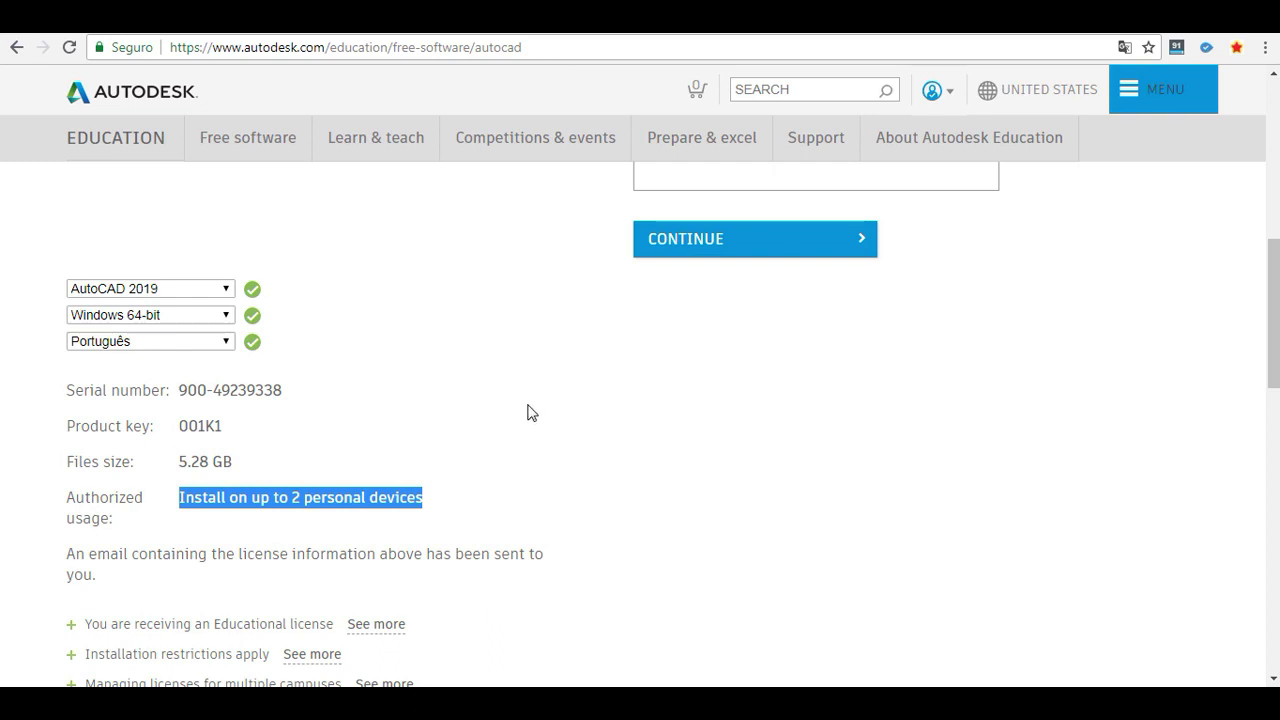
pyautogui.scroll(-2, 528, 411)
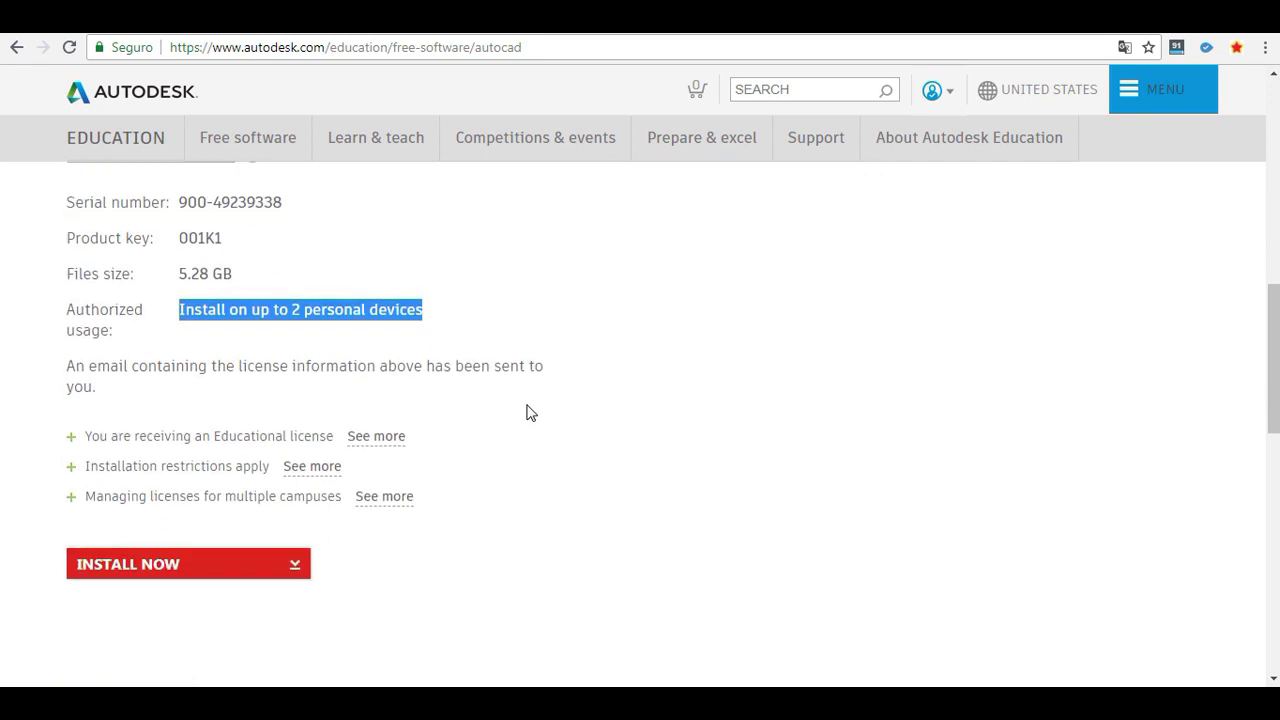
# Step: Open the AutoCAD 2019 license agreement, read through it and select I Accept
pyautogui.click(268, 574)
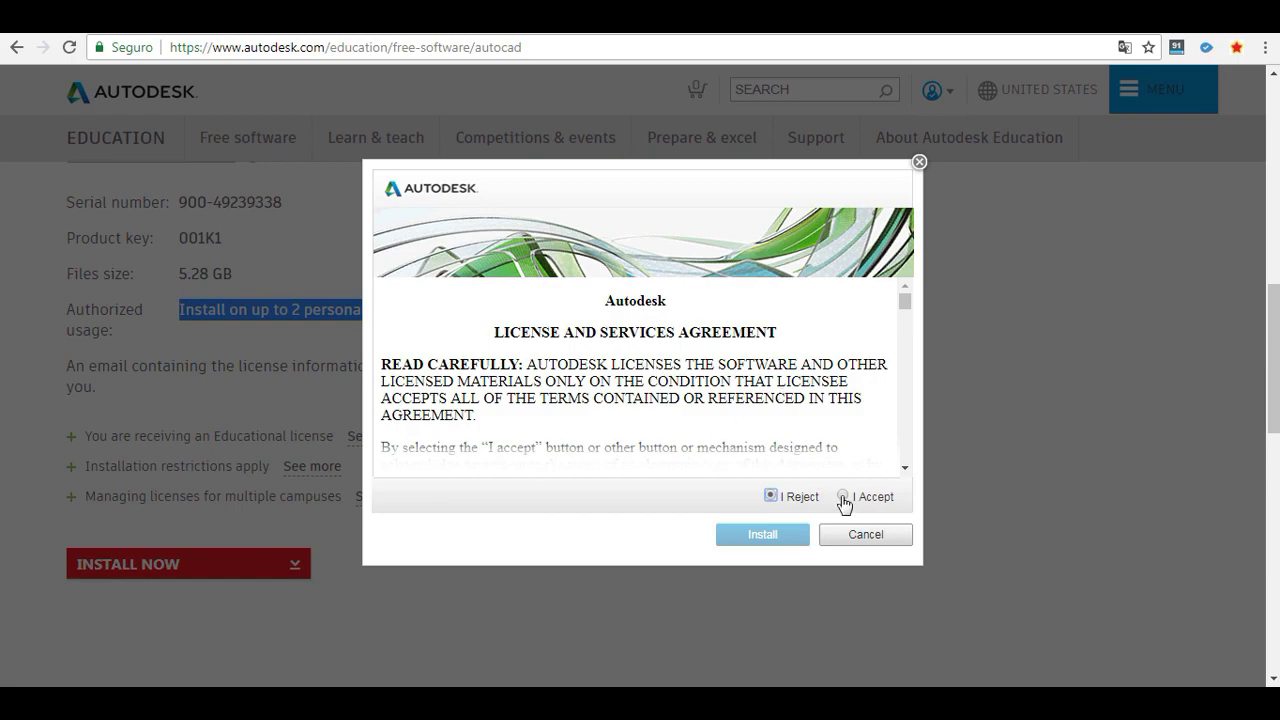
pyautogui.scroll(-2, 797, 395)
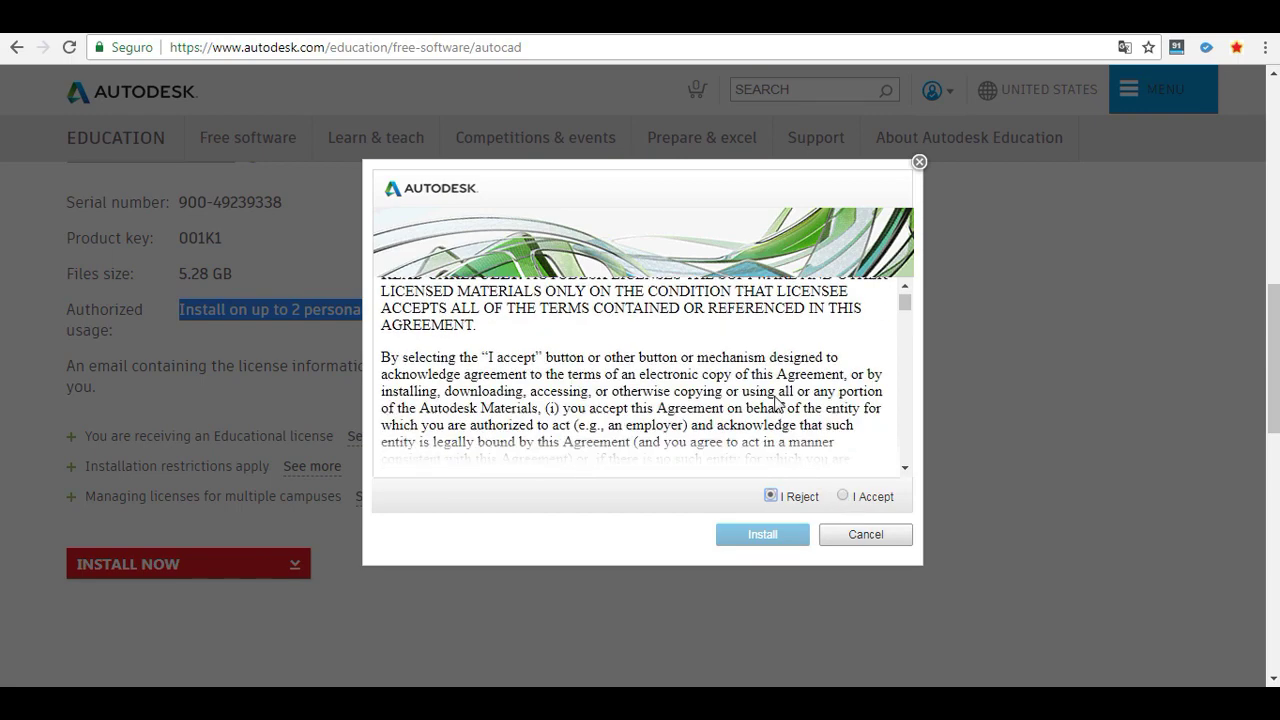
pyautogui.scroll(-3, 797, 395)
pyautogui.scroll(-3, 797, 395)
pyautogui.scroll(-3, 797, 395)
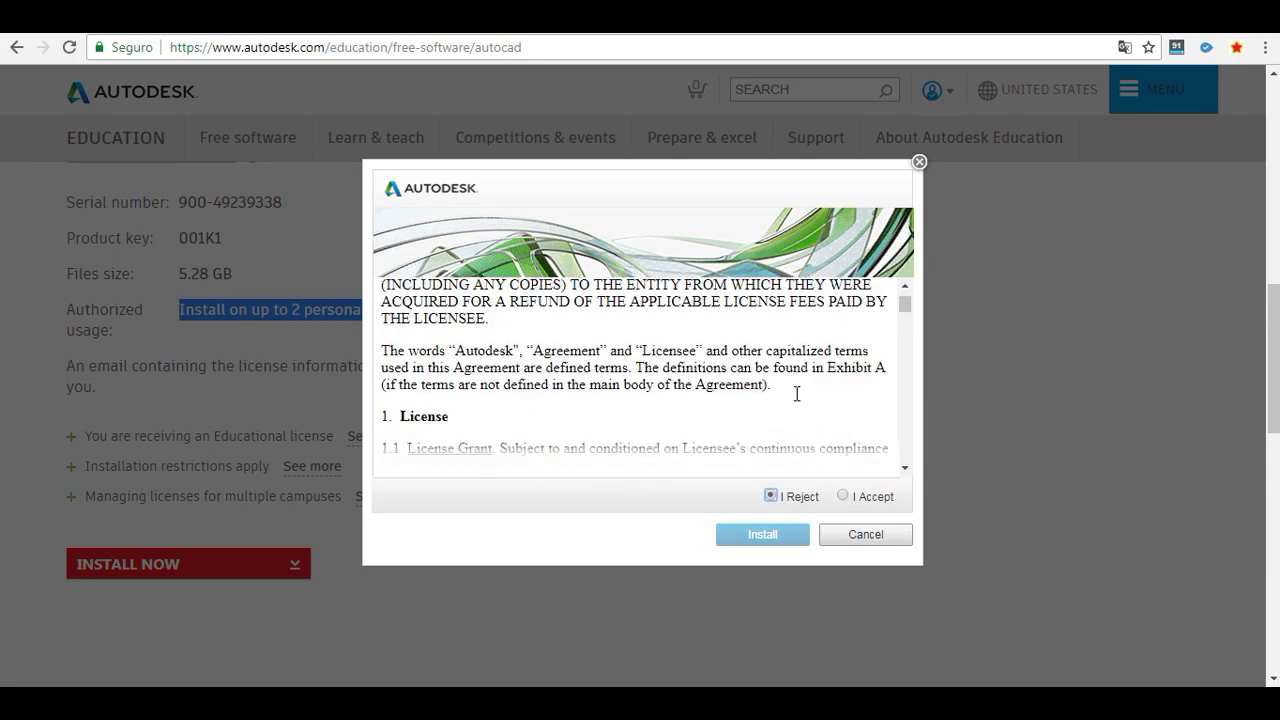
pyautogui.scroll(-3, 797, 393)
pyautogui.scroll(-3, 797, 393)
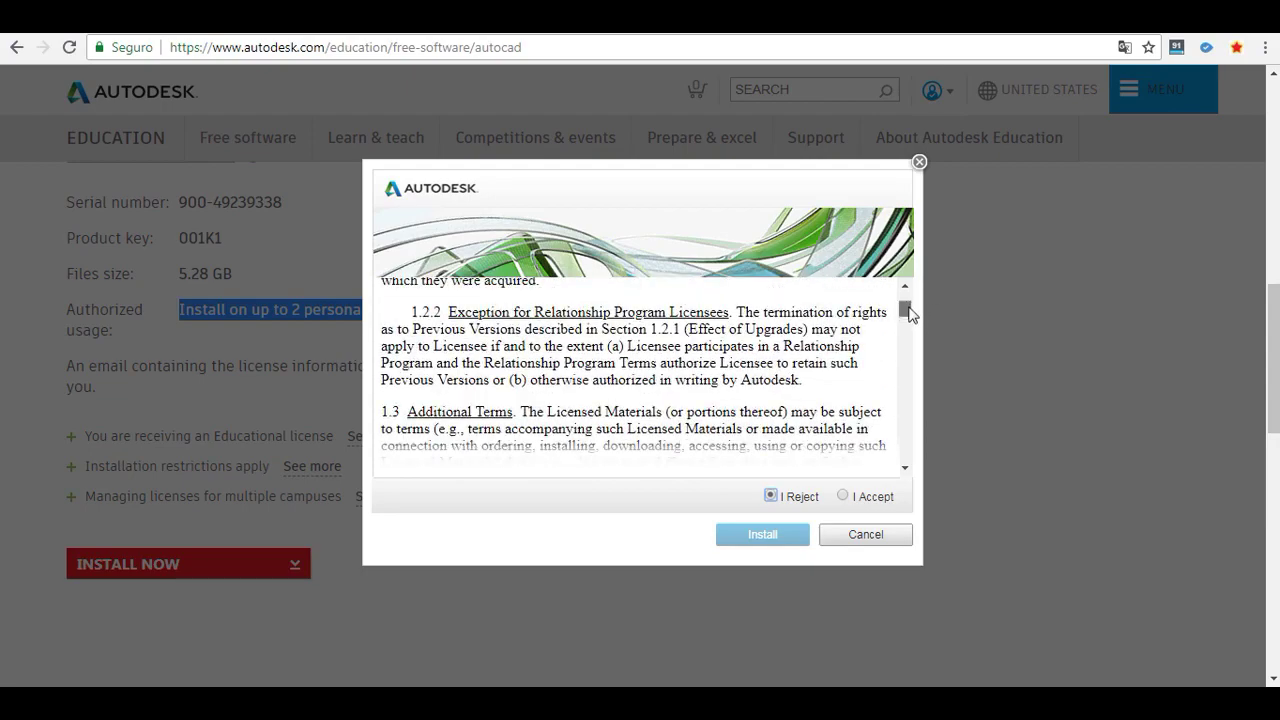
pyautogui.moveTo(906, 308)
pyautogui.mouseDown()
pyautogui.moveTo(926, 406)
pyautogui.moveTo(918, 470)
pyautogui.mouseUp()
pyautogui.scroll(2, 648, 394)
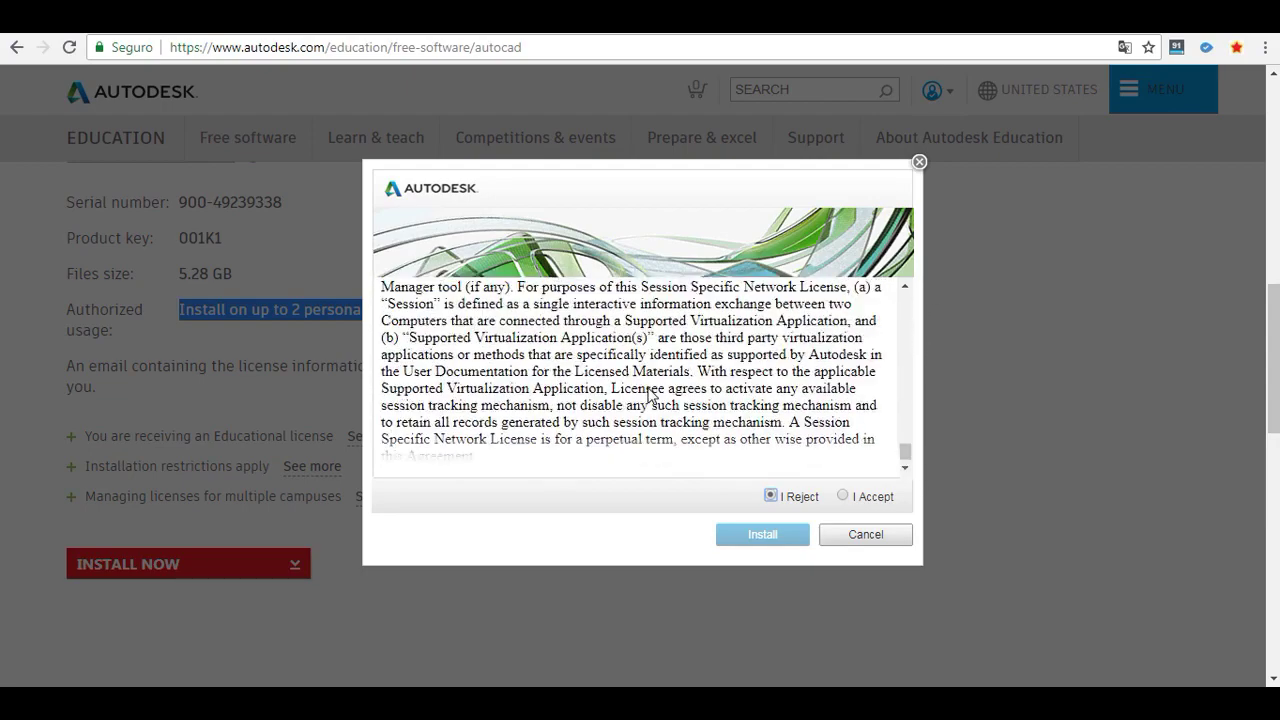
pyautogui.scroll(3, 648, 394)
pyautogui.scroll(-3, 648, 394)
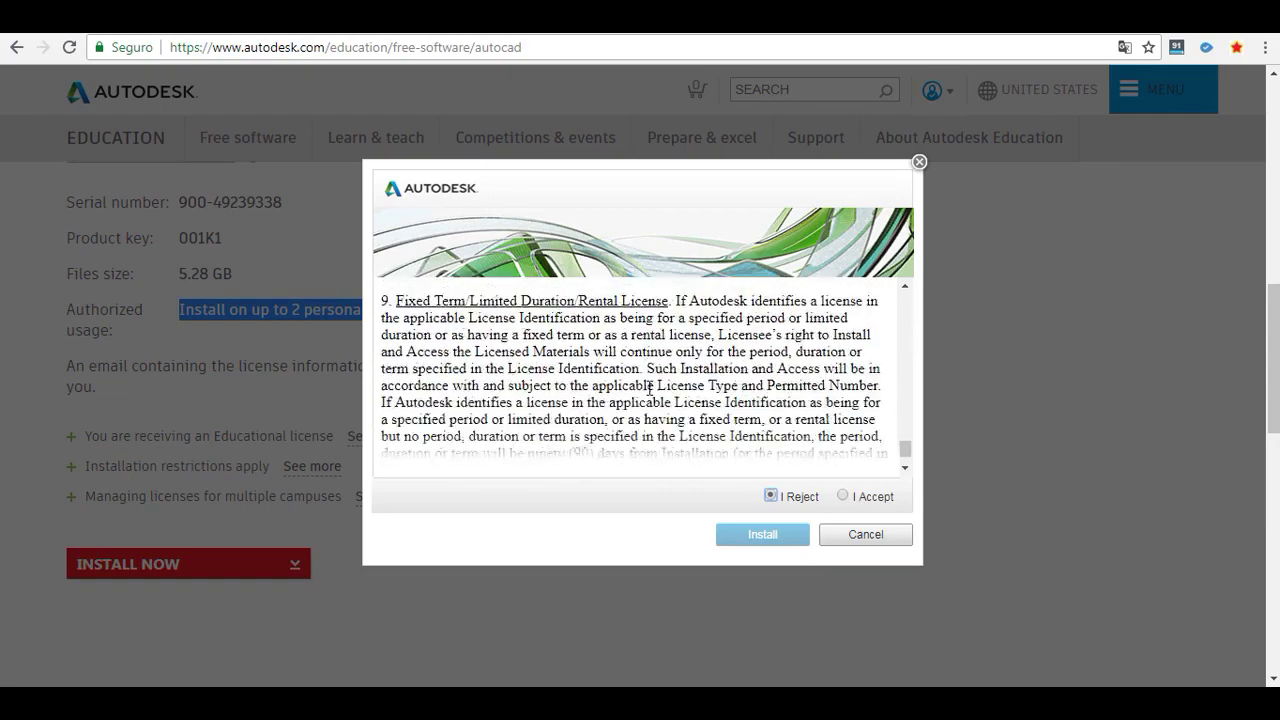
pyautogui.click(843, 499)
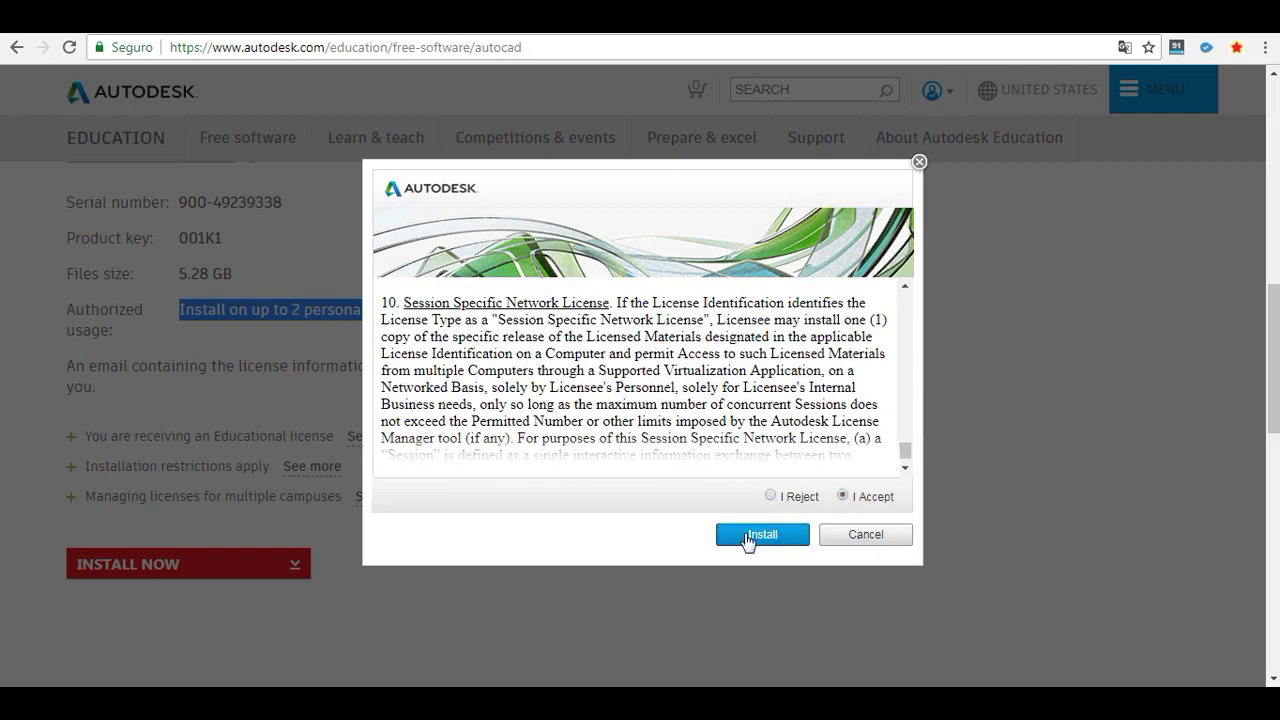
# Step: Confirm Install to start downloading the AutoCAD 2019 installer
pyautogui.click(744, 538)
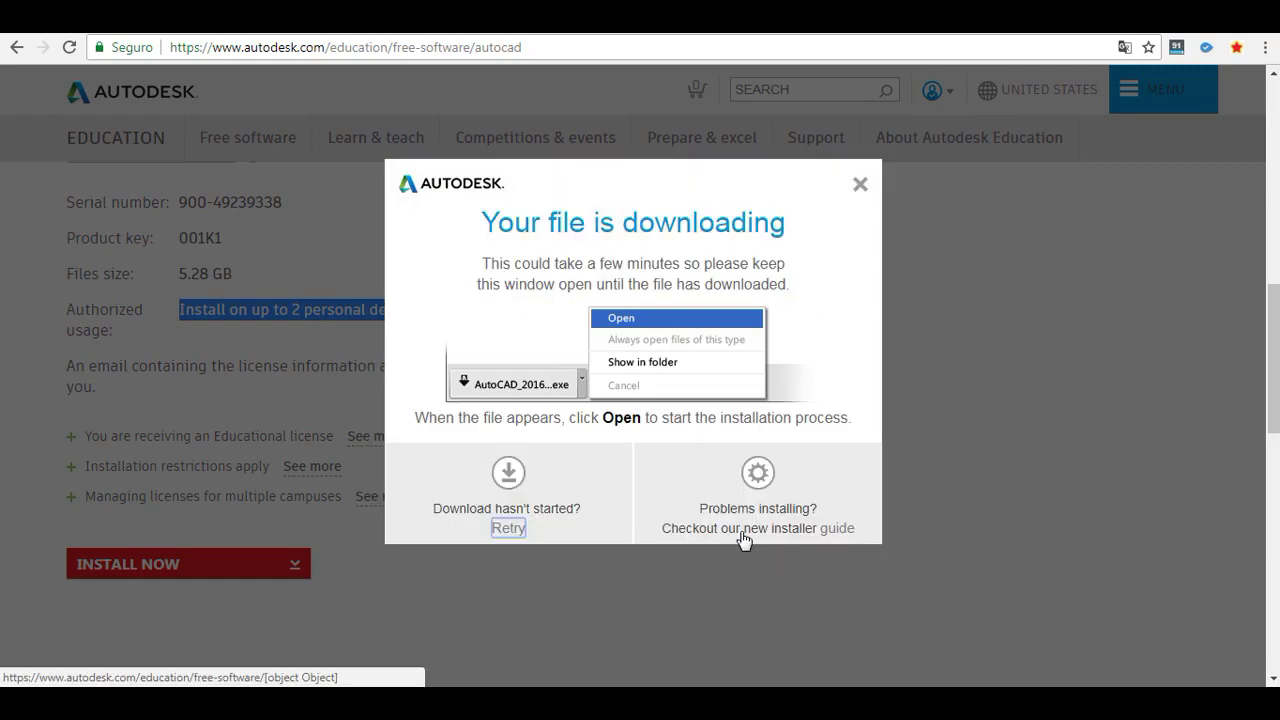